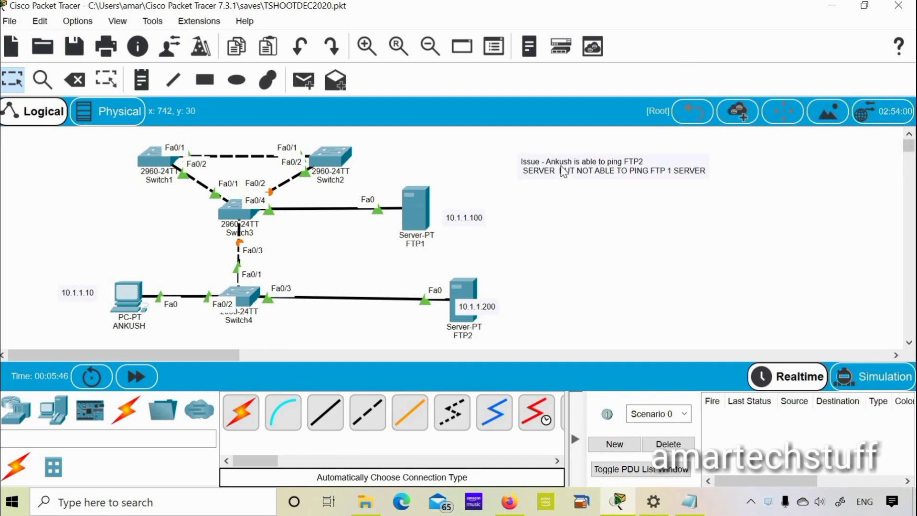
Select the issue note's text, then close its edit box
{"action": "double_click", "coordinate": [612, 183]}
{"action": "left_click_drag", "start_coordinate": [604, 182], "coordinate": [548, 160]}
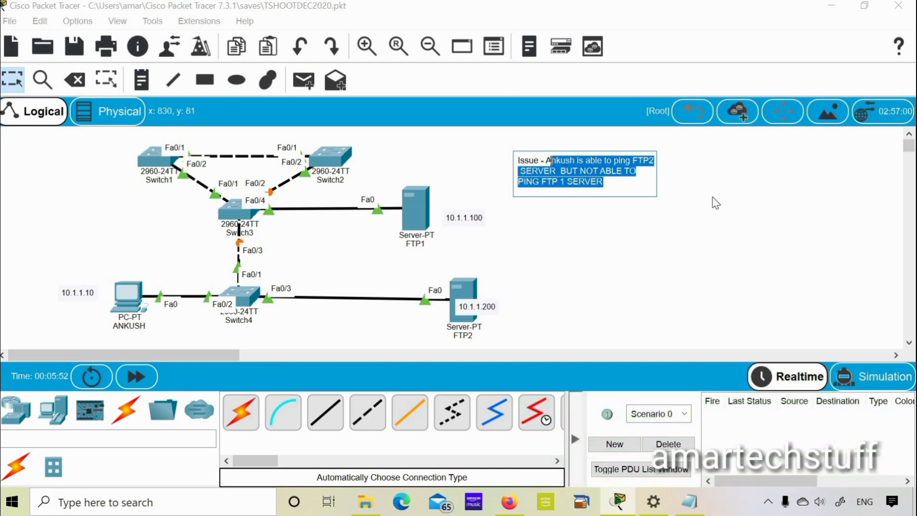
{"action": "left_click", "coordinate": [659, 128]}
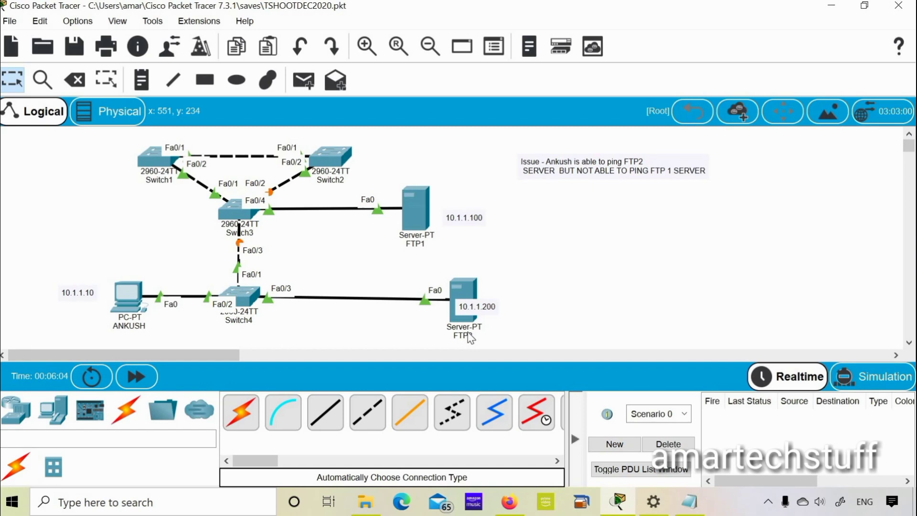
Run ipconfig in PC ANKUSH's Command Prompt to check its addressing
{"action": "left_click", "coordinate": [128, 310]}
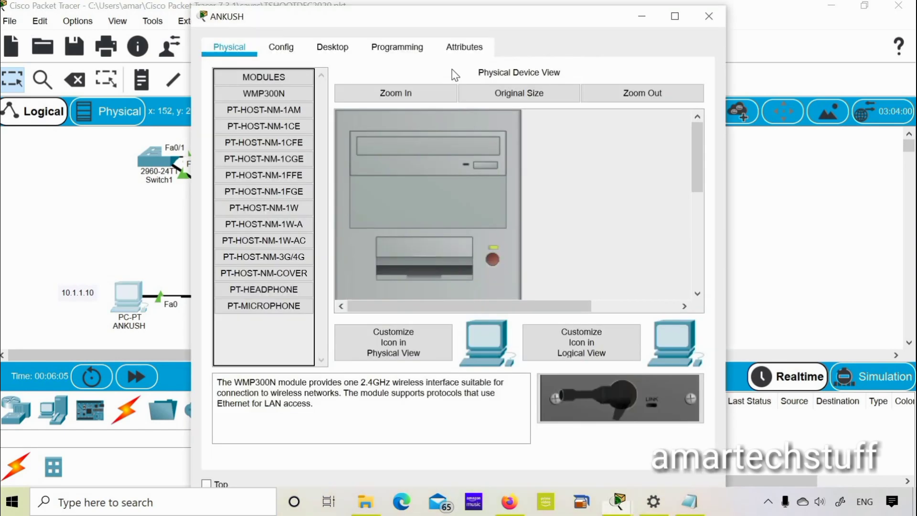
{"action": "left_click", "coordinate": [333, 48]}
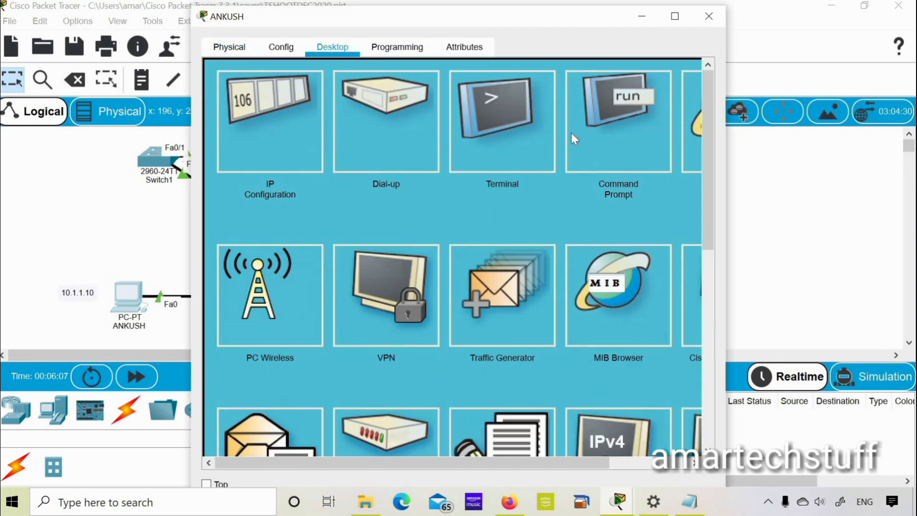
{"action": "left_click", "coordinate": [620, 149]}
{"action": "left_click_drag", "start_coordinate": [303, 19], "coordinate": [274, 22]}
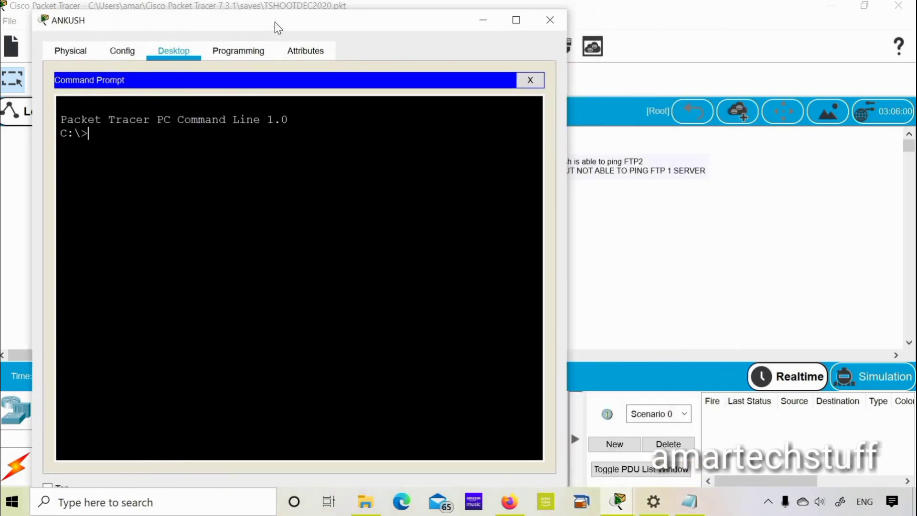
{"action": "type", "text": "ip"}
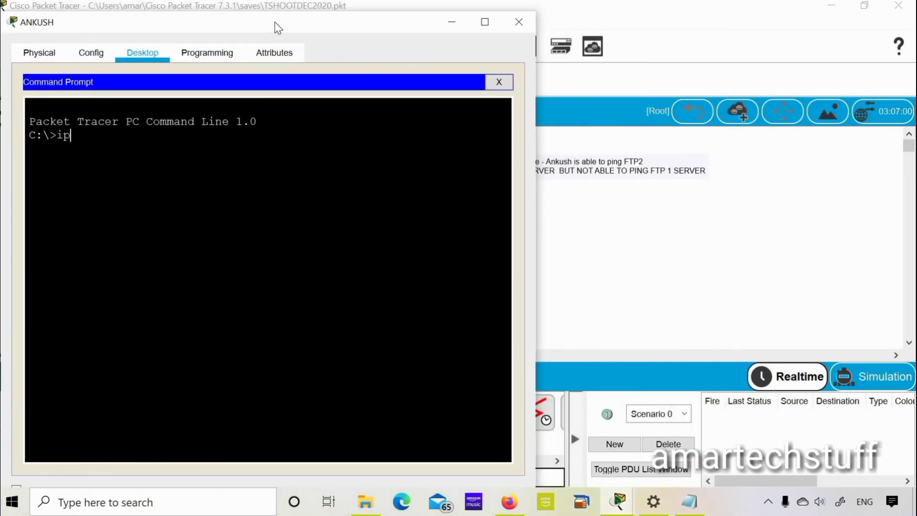
{"action": "type", "text": "config"}
{"action": "key", "text": "Return"}
{"action": "key", "text": "Return"}
{"action": "key", "text": "Return"}
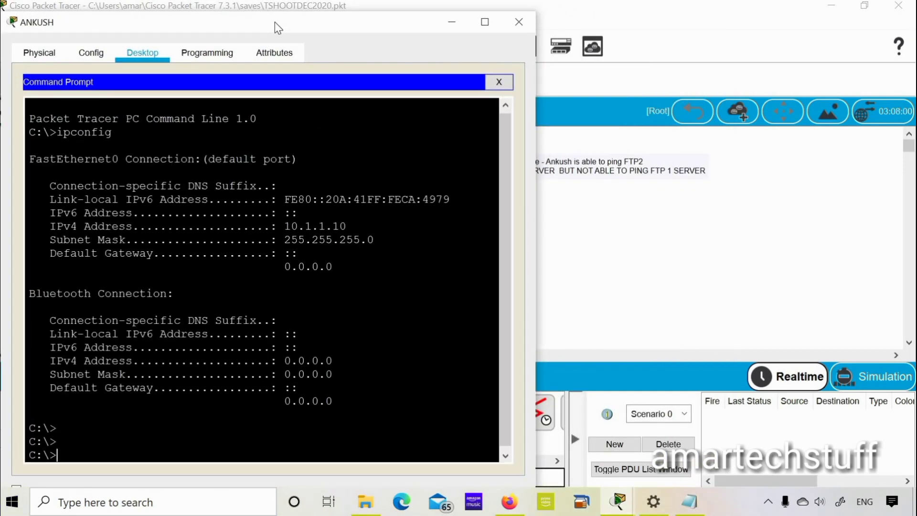
{"action": "key", "text": "Return"}
{"action": "key", "text": "Return"}
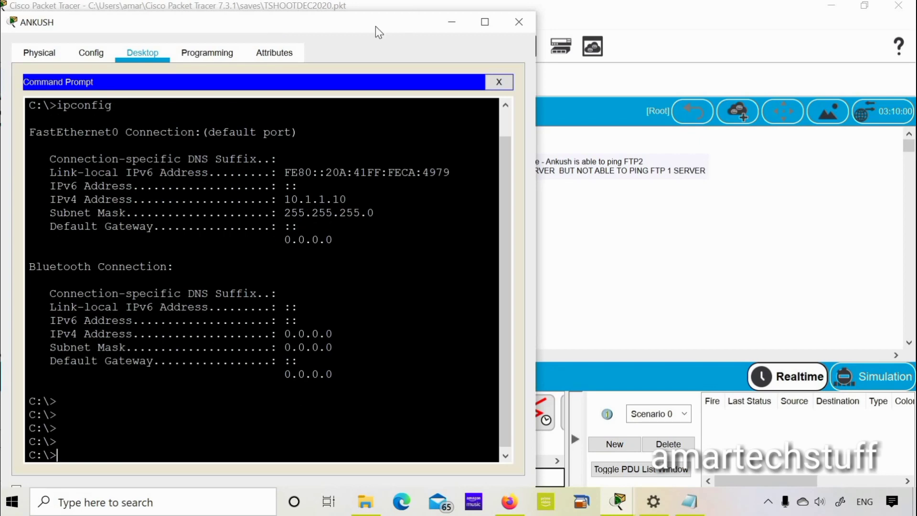
Ping FTP2 at 10.1.1.200 successfully, then ping FTP1 at 10.1.1.100
{"action": "left_click_drag", "start_coordinate": [377, 26], "coordinate": [877, 8]}
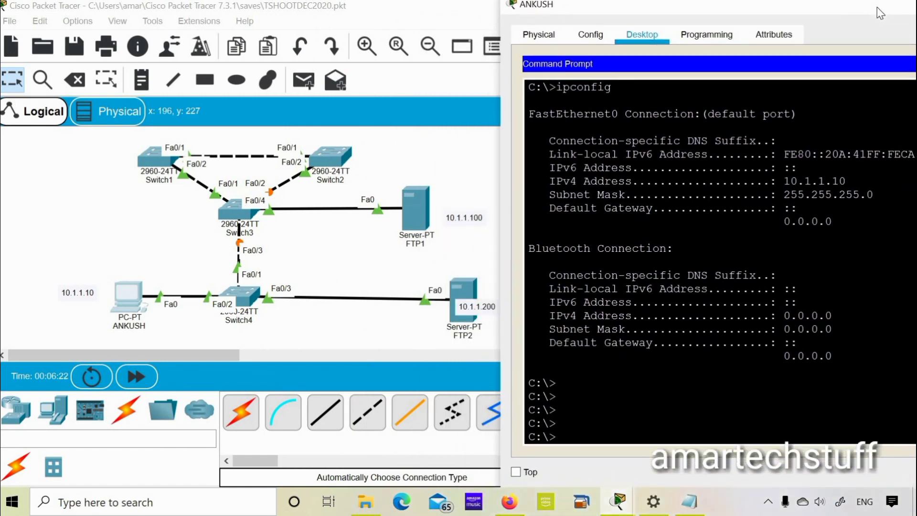
{"action": "type", "text": "ping"}
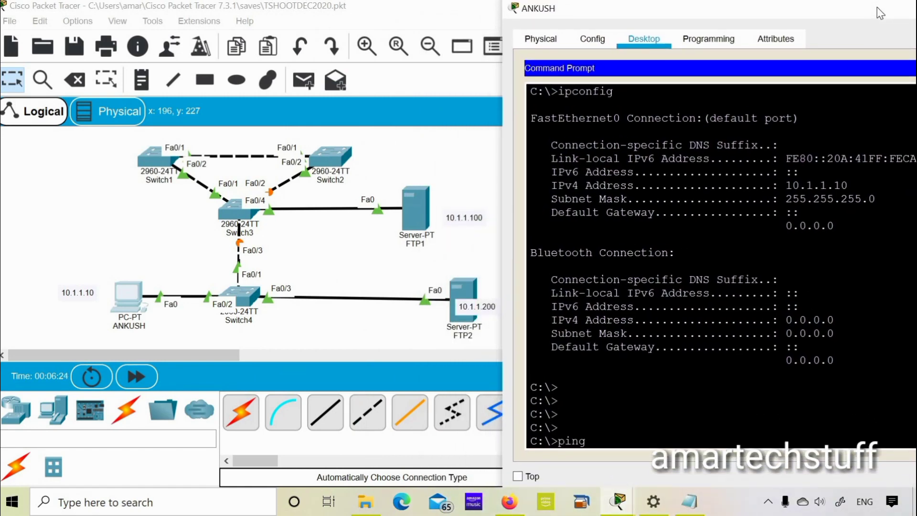
{"action": "type", "text": " 10.1.1.200"}
{"action": "key", "text": "Return"}
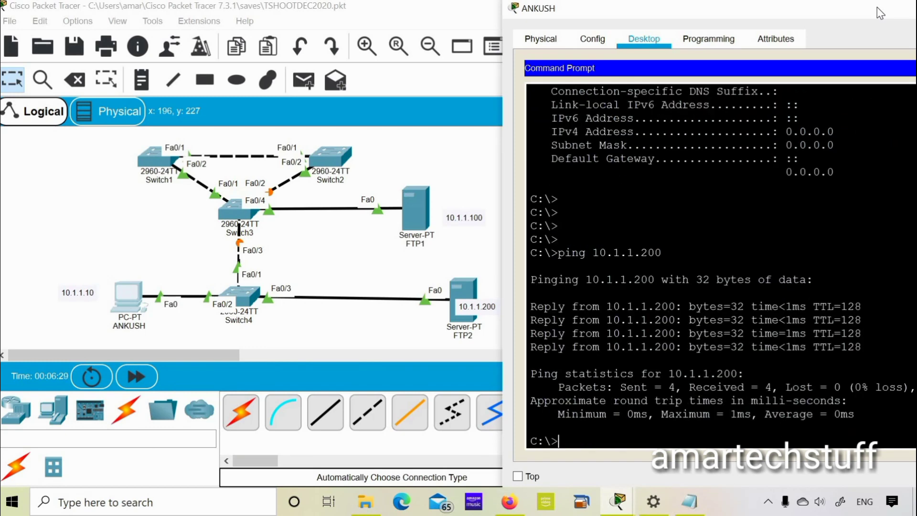
{"action": "type", "text": "ing 10.1.1.100"}
{"action": "key", "text": "Return"}
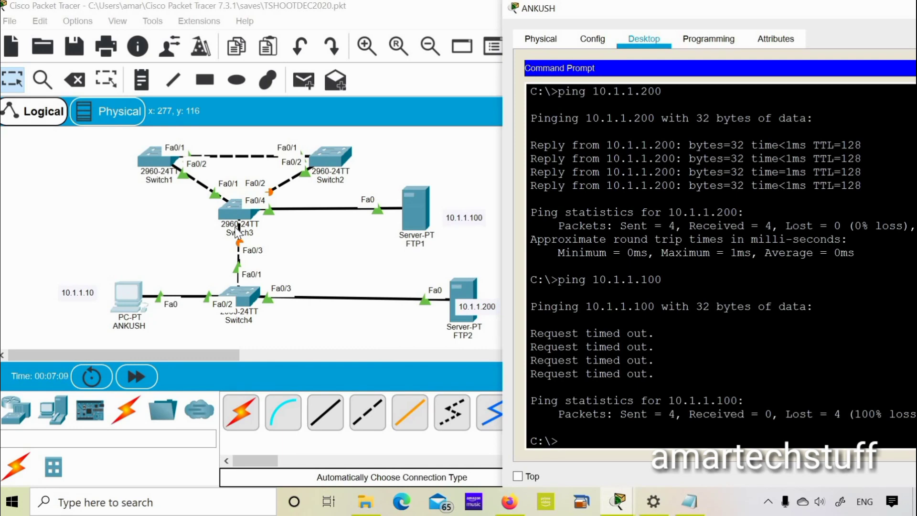
Open Switch4's CLI and enter privileged mode with 'en'
{"action": "left_click", "coordinate": [252, 301]}
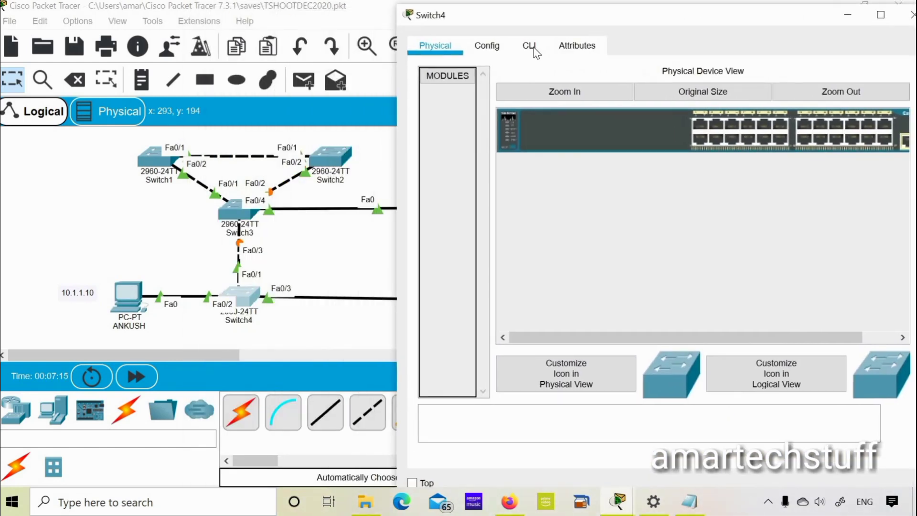
{"action": "left_click", "coordinate": [530, 46]}
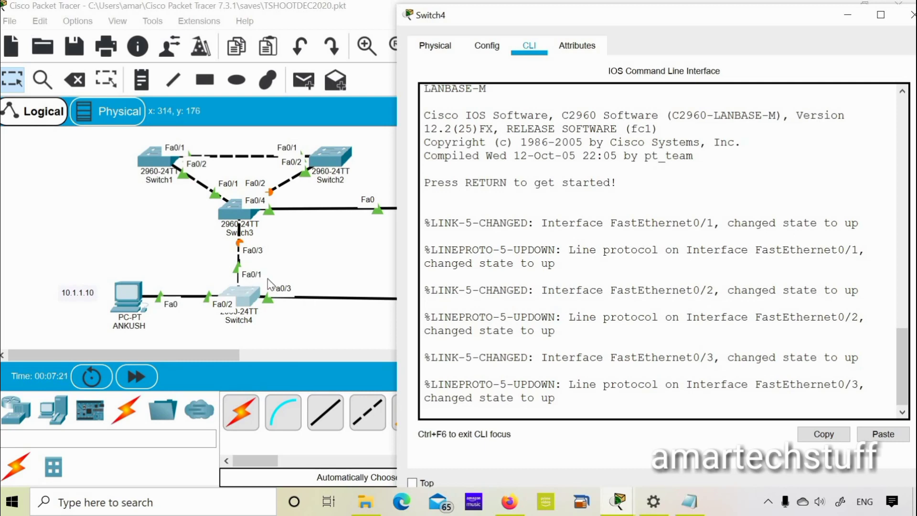
{"action": "key", "text": "Return"}
{"action": "key", "text": "Return"}
{"action": "key", "text": "Return"}
{"action": "key", "text": "Return"}
{"action": "key", "text": "Return"}
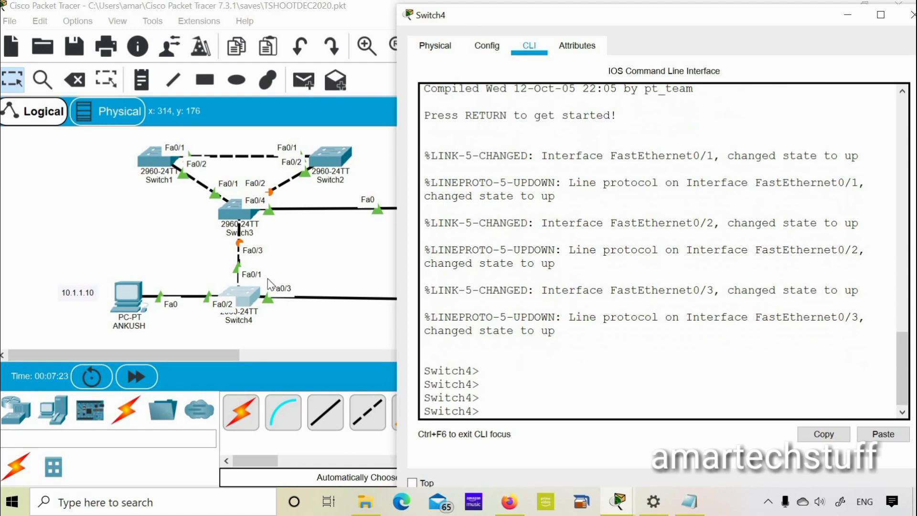
{"action": "type", "text": "en"}
{"action": "key", "text": "Return"}
{"action": "key", "text": "Return"}
{"action": "key", "text": "Return"}
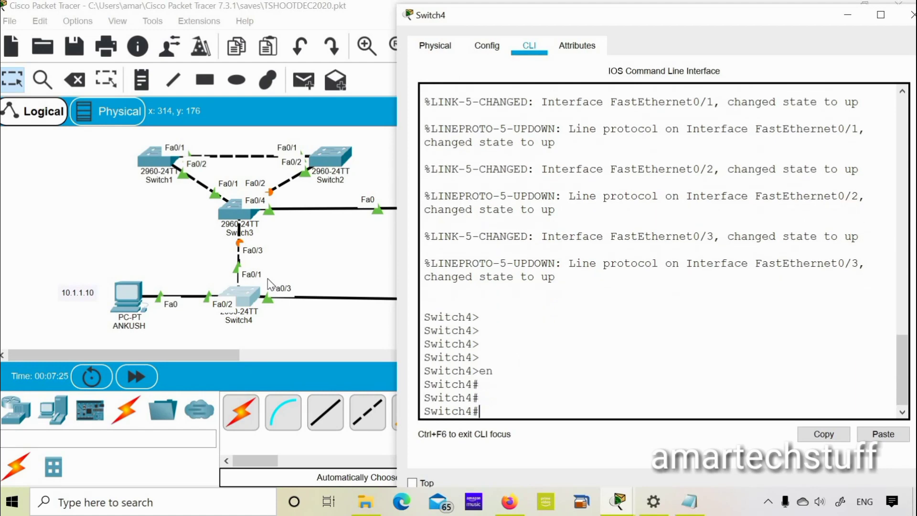
Run 'sh int fa0/1' on Switch4 and review the up/connected output full-screen
{"action": "type", "text": "sh int fa0/1"}
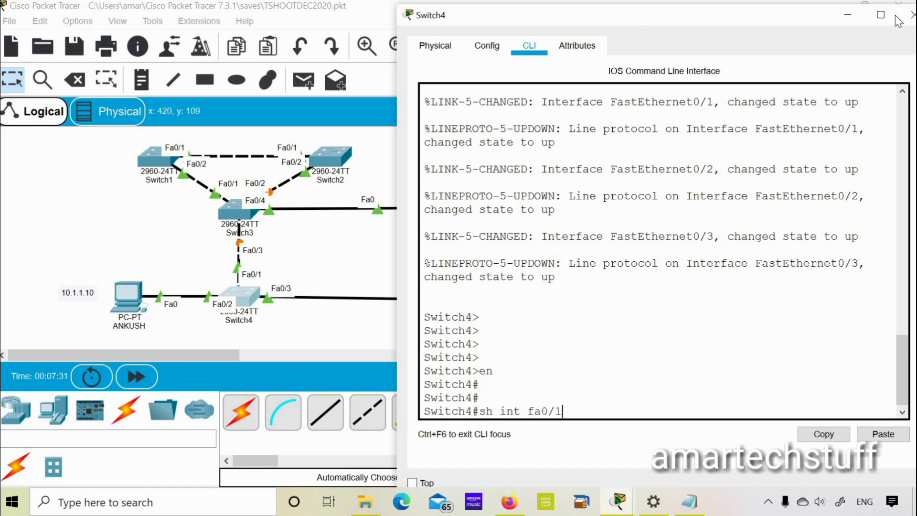
{"action": "left_click", "coordinate": [882, 15]}
{"action": "key", "text": "Return"}
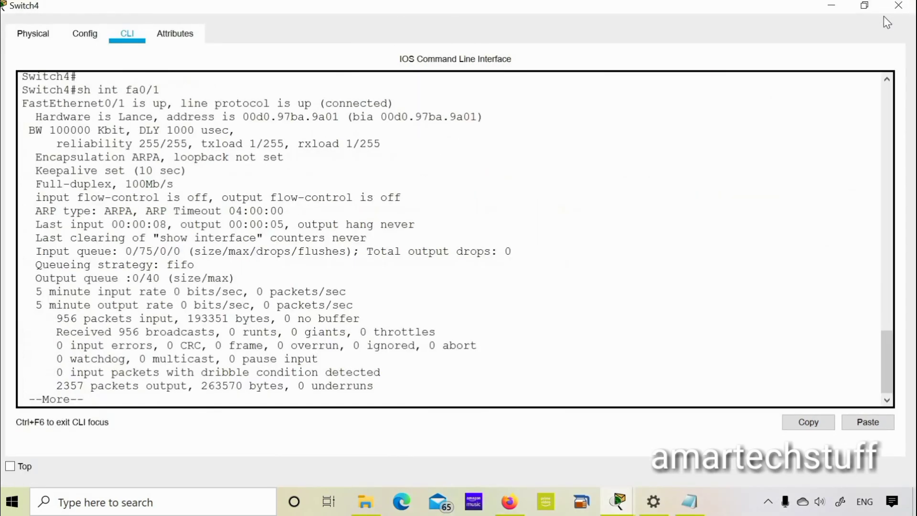
{"action": "key", "text": "space"}
{"action": "scroll", "coordinate": [224, 125], "scroll_direction": "up", "scroll_amount": 9}
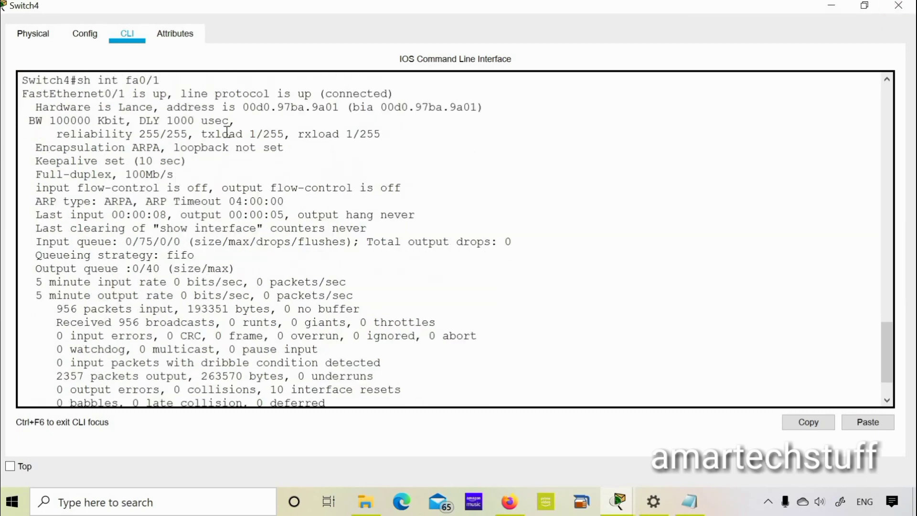
{"action": "left_click_drag", "start_coordinate": [77, 139], "coordinate": [453, 405]}
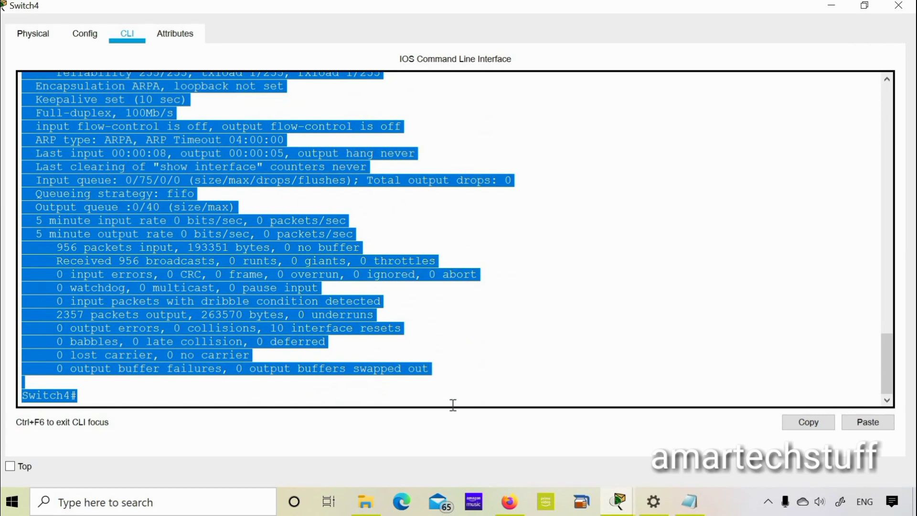
{"action": "left_click", "coordinate": [431, 304]}
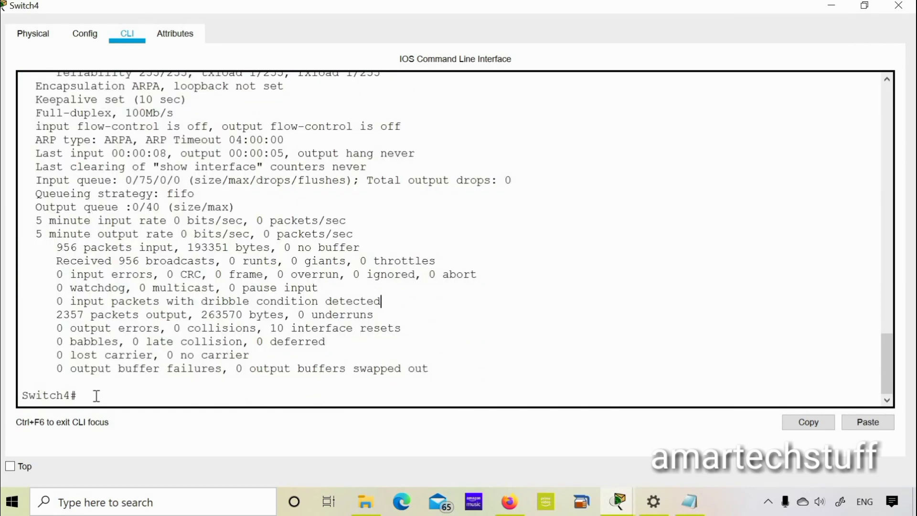
On Switch3, run 'sh int fa0/3' and highlight its up and connected status
{"action": "left_click", "coordinate": [831, 5]}
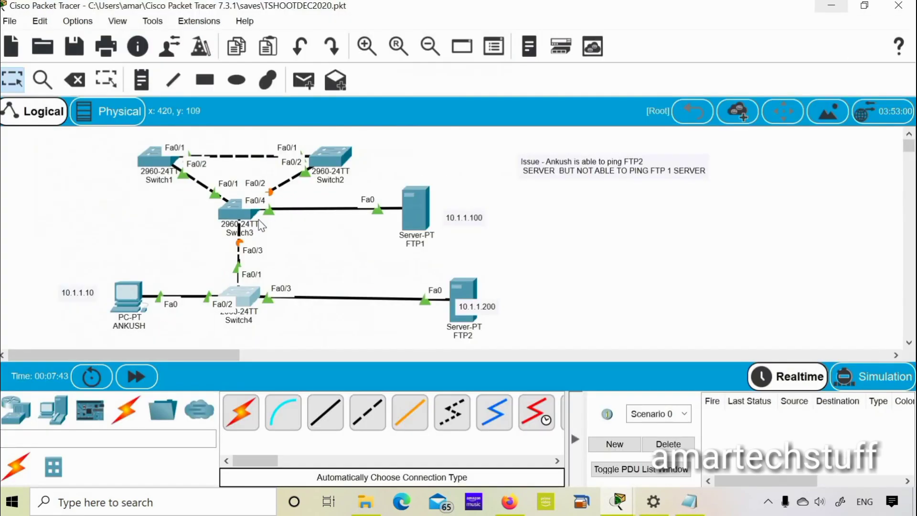
{"action": "left_click", "coordinate": [235, 217]}
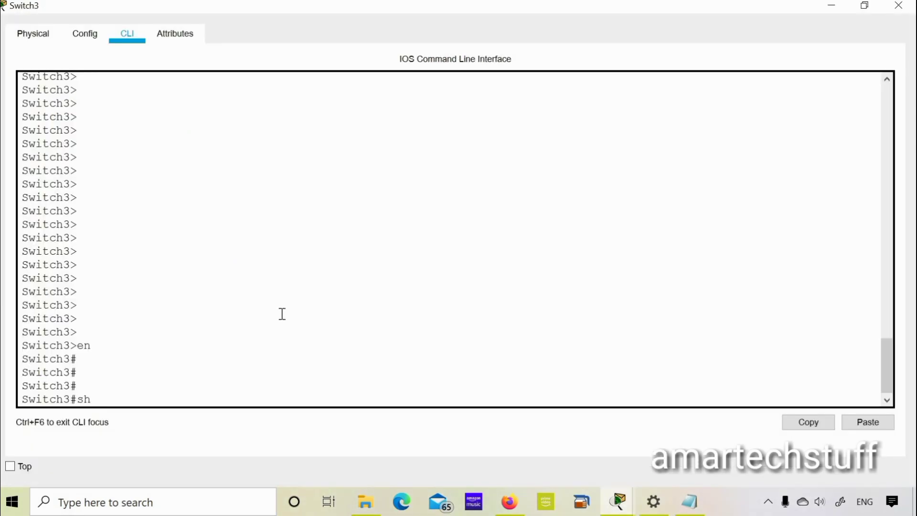
{"action": "type", "text": "int fa0/3"}
{"action": "key", "text": "Return"}
{"action": "key", "text": "space"}
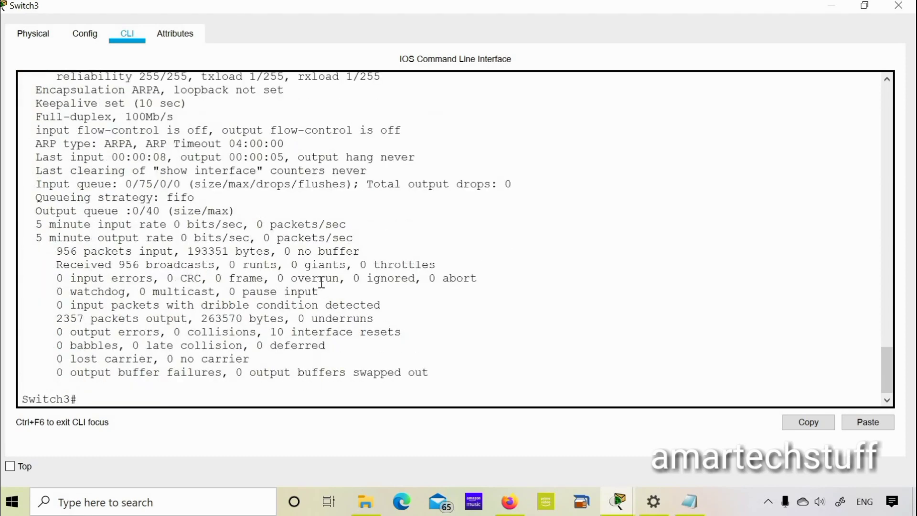
{"action": "scroll", "coordinate": [321, 282], "scroll_direction": "up", "scroll_amount": 2}
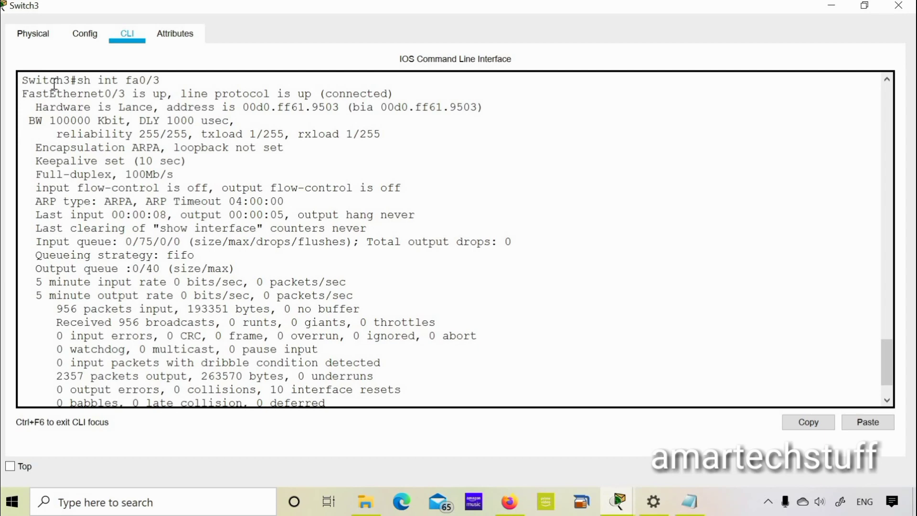
{"action": "left_click_drag", "start_coordinate": [55, 83], "coordinate": [353, 337]}
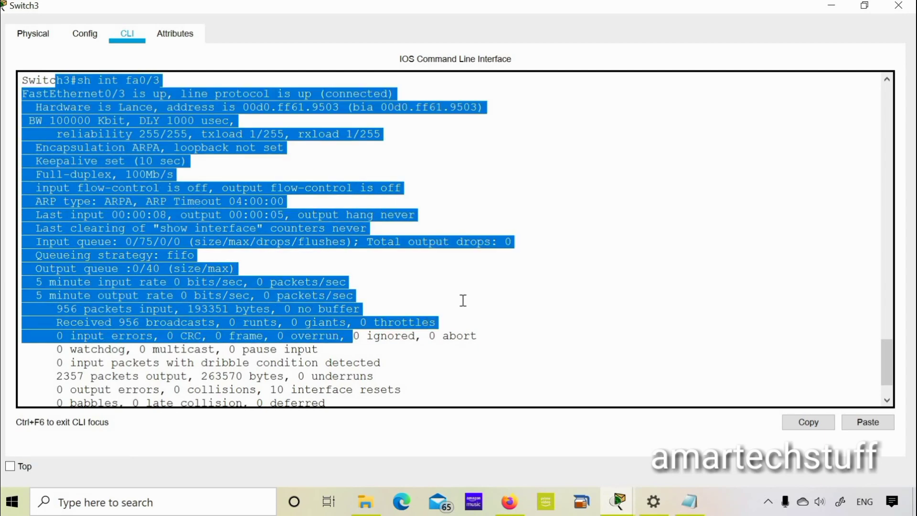
{"action": "left_click", "coordinate": [463, 300]}
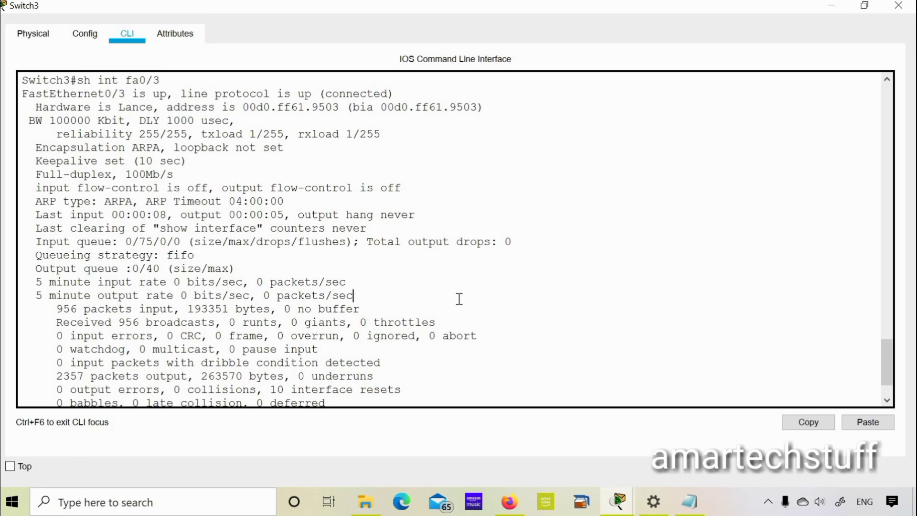
{"action": "scroll", "coordinate": [459, 299], "scroll_direction": "down", "scroll_amount": 2}
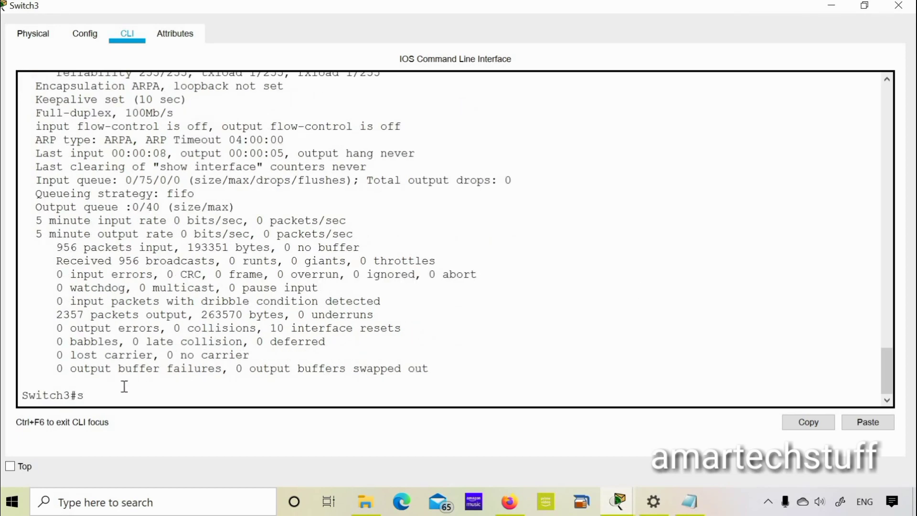
Show Switch3's MAC address table, with entries on Fa0/1 and Fa0/4
{"action": "type", "text": "mac add"}
{"action": "key", "text": "Tab"}
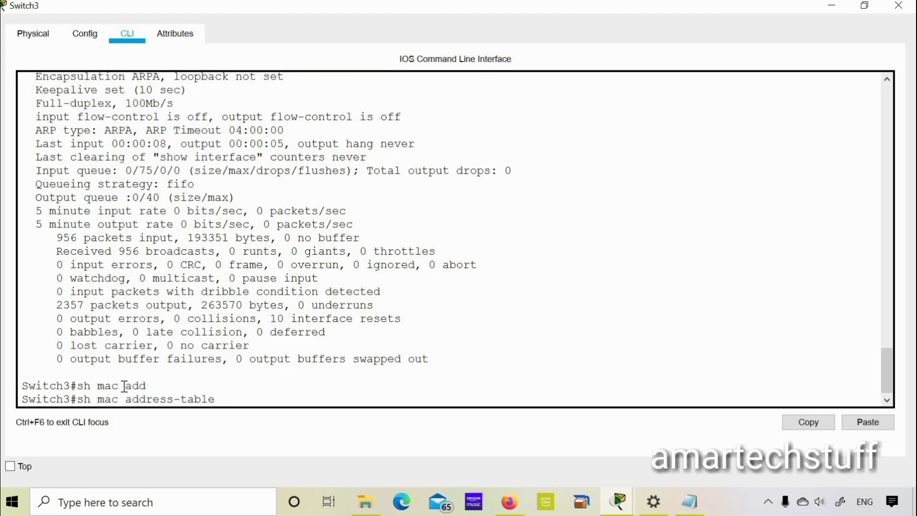
{"action": "key", "text": "Return"}
{"action": "key", "text": "Return"}
{"action": "key", "text": "Return"}
{"action": "key", "text": "Return"}
{"action": "key", "text": "Return"}
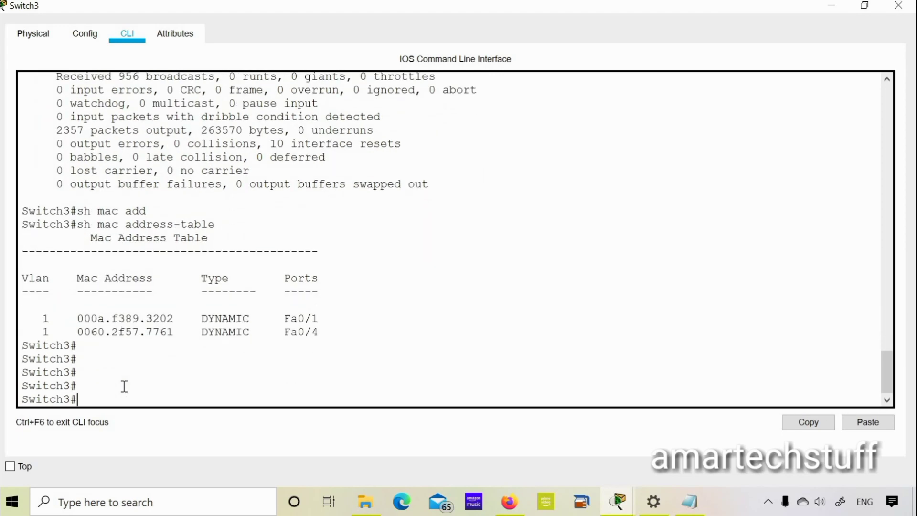
{"action": "left_click_drag", "start_coordinate": [82, 346], "coordinate": [21, 224]}
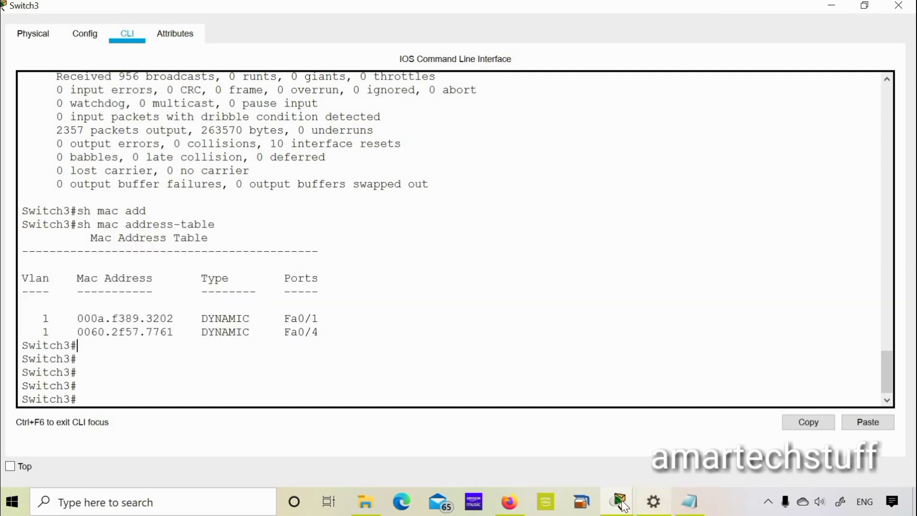
Run 'sh mac address-table' on Switch4, showing entries on Fa0/1, Fa0/2 and Fa0/3
{"action": "mouse_move", "coordinate": [620, 500]}
{"action": "left_click", "coordinate": [652, 436]}
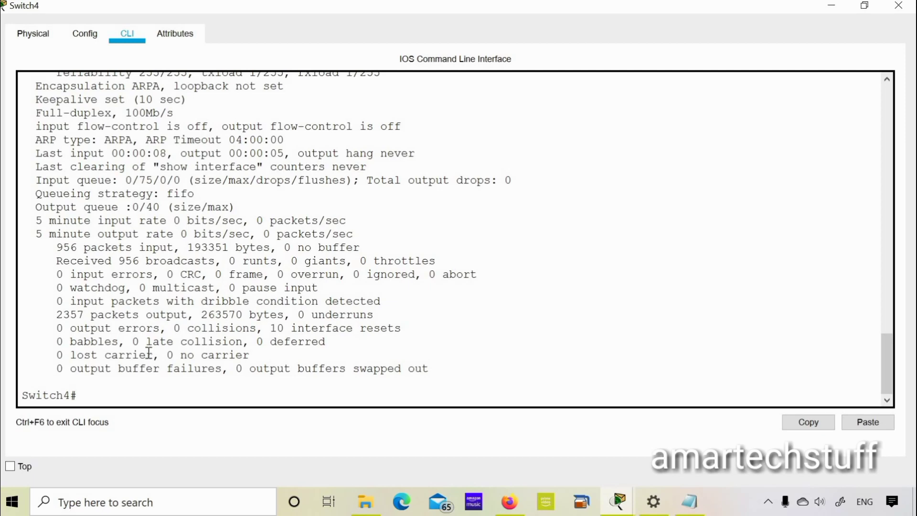
{"action": "type", "text": "sh mac add"}
{"action": "key", "text": "Tab"}
{"action": "key", "text": "Return"}
{"action": "key", "text": "Return"}
{"action": "key", "text": "Return"}
{"action": "key", "text": "Return"}
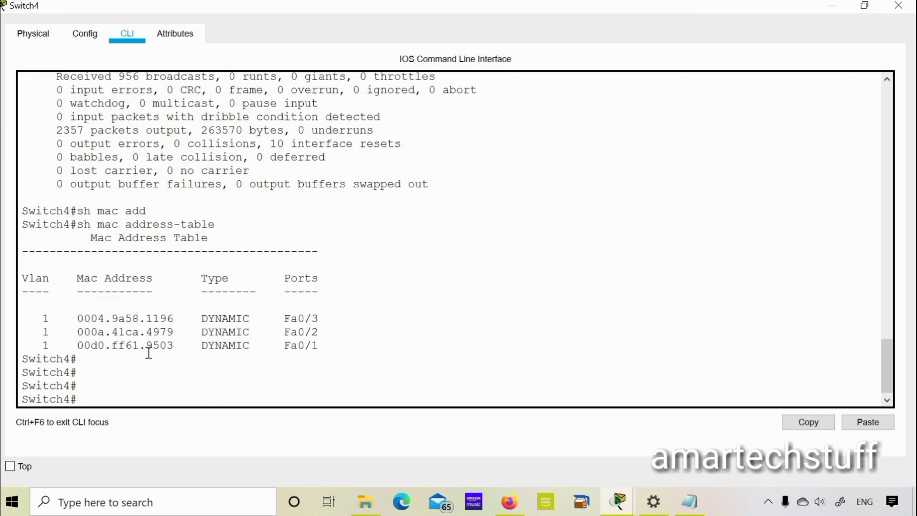
{"action": "scroll", "coordinate": [229, 251], "scroll_direction": "up", "scroll_amount": 9}
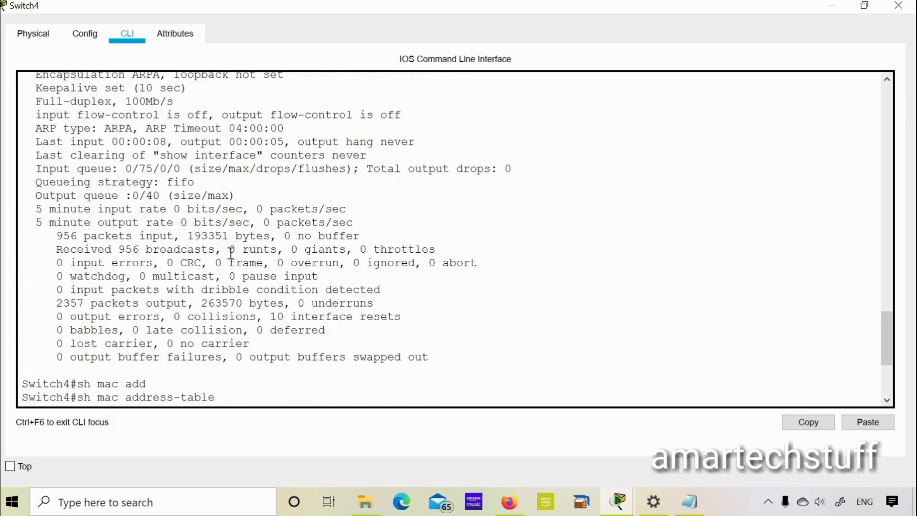
{"action": "left_click_drag", "start_coordinate": [79, 180], "coordinate": [338, 340]}
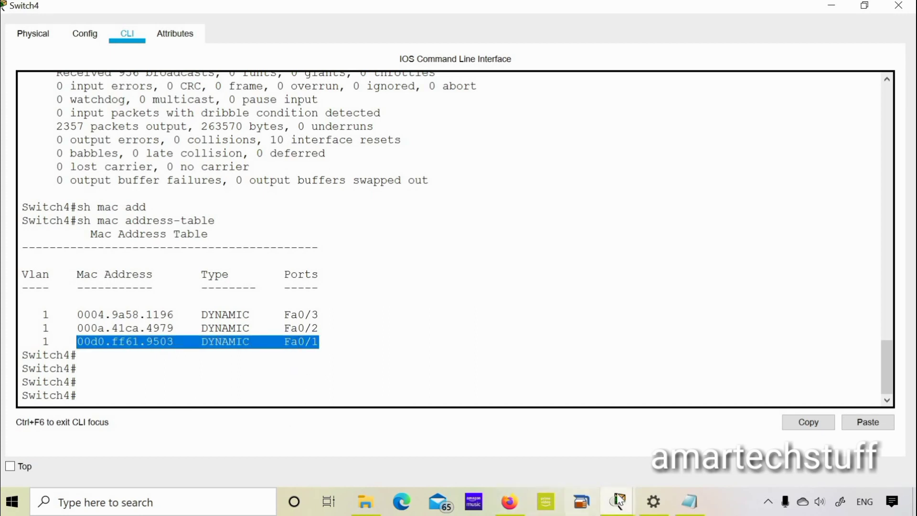
Bring Switch3's console back to the front
{"action": "left_click", "coordinate": [626, 509]}
{"action": "left_click", "coordinate": [640, 393]}
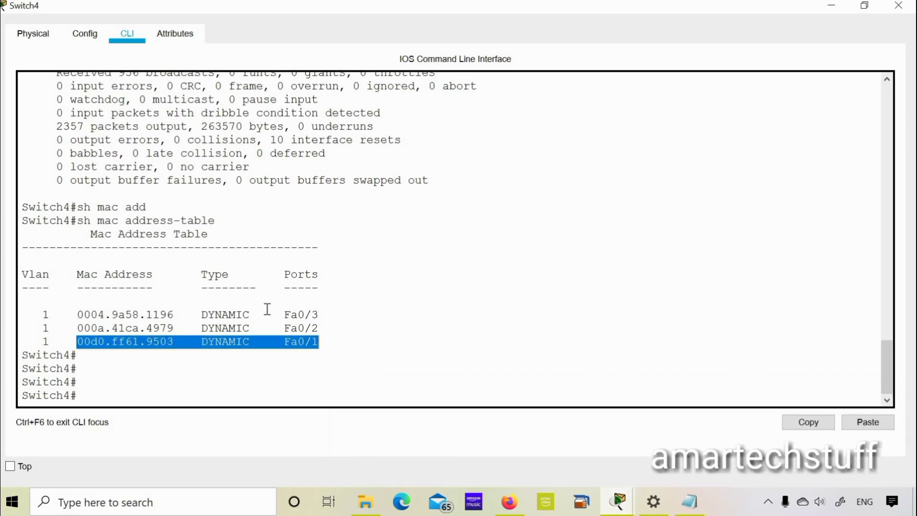
{"action": "left_click", "coordinate": [618, 501]}
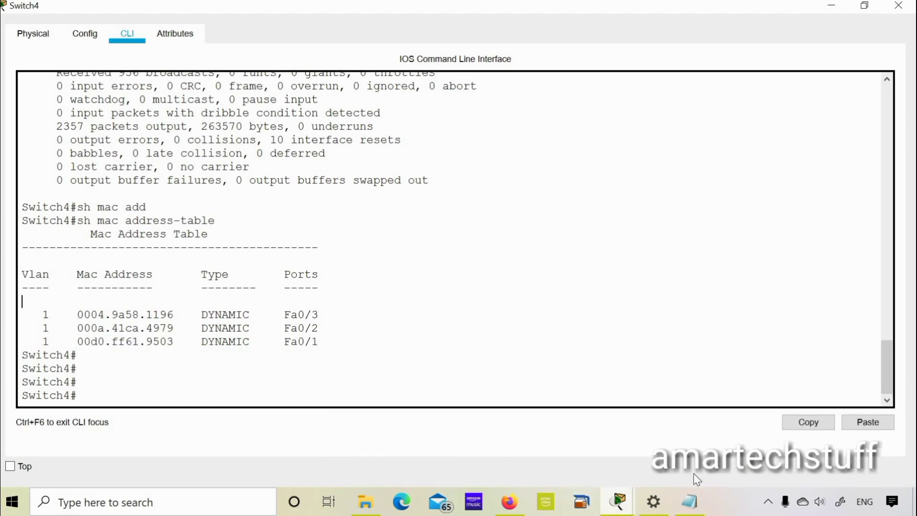
{"action": "left_click", "coordinate": [776, 449]}
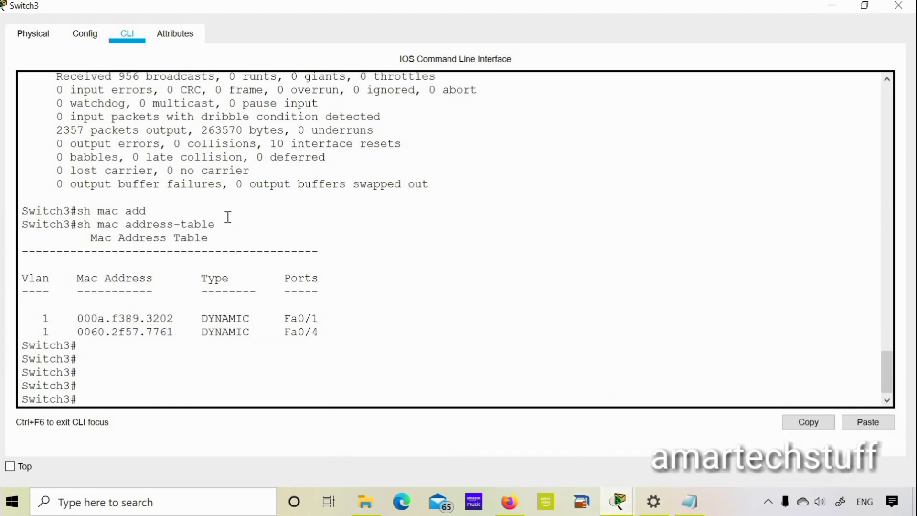
Rerun 'sh mac address-table' on Switch3, then minimize its console to show the topology
{"action": "key", "text": "Up"}
{"action": "key", "text": "Return"}
{"action": "key", "text": "Return"}
{"action": "key", "text": "Return"}
{"action": "key", "text": "Return"}
{"action": "key", "text": "Return"}
{"action": "key", "text": "Return"}
{"action": "key", "text": "Return"}
{"action": "key", "text": "Return"}
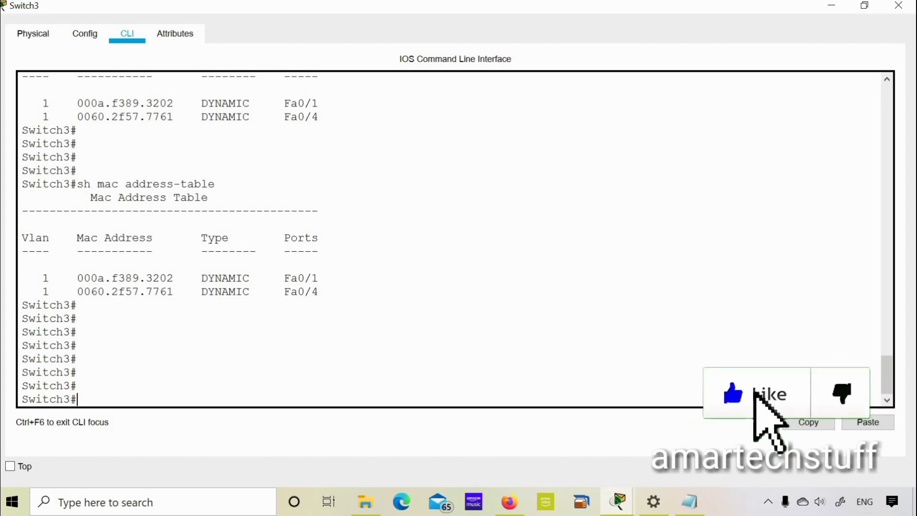
{"action": "left_click", "coordinate": [824, 13]}
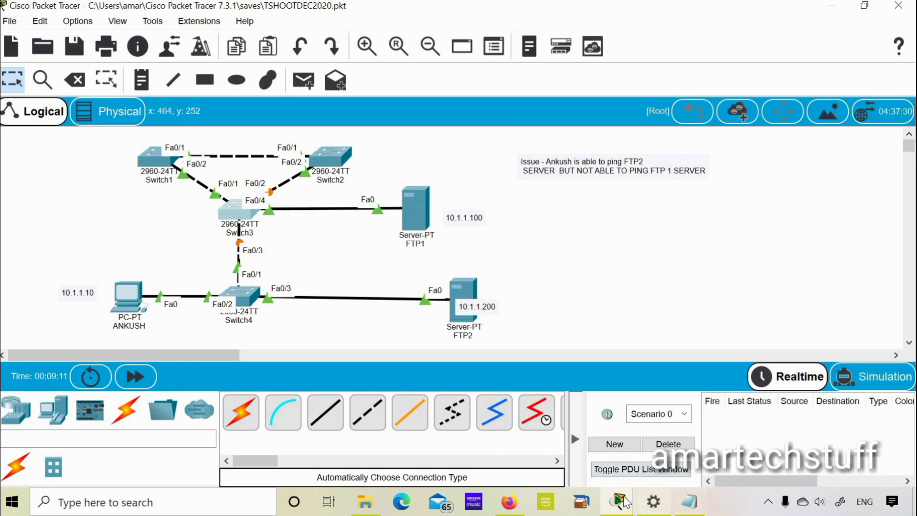
Restore Switch3's console as a smaller window placed beside the topology
{"action": "mouse_move", "coordinate": [622, 502]}
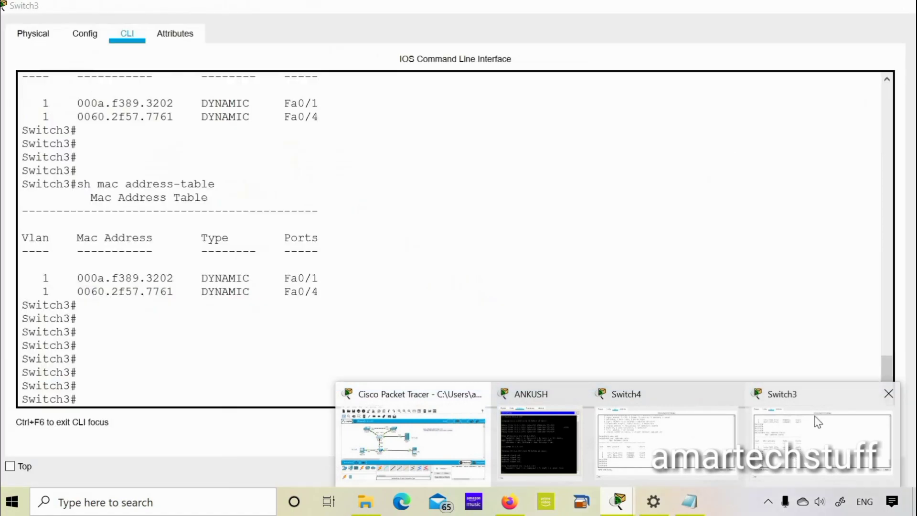
{"action": "left_click", "coordinate": [822, 435]}
{"action": "double_click", "coordinate": [621, 7]}
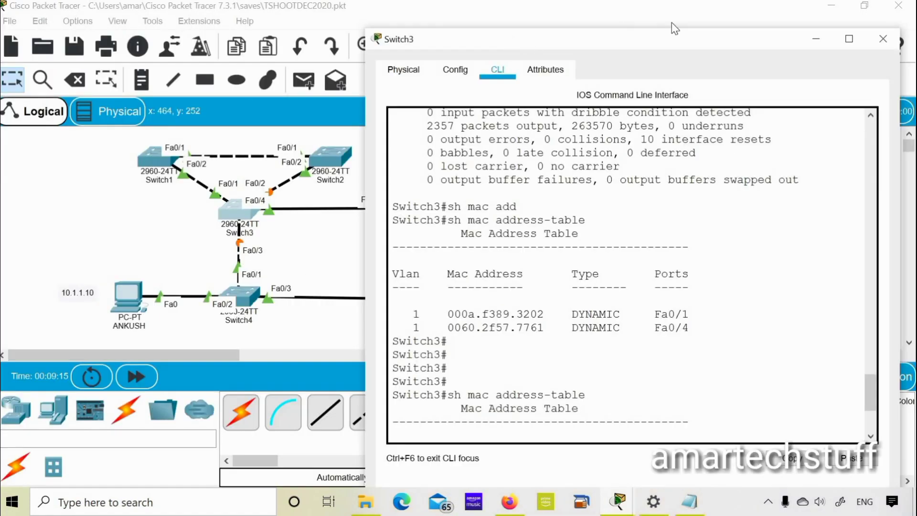
{"action": "left_click_drag", "start_coordinate": [612, 1], "coordinate": [558, 0]}
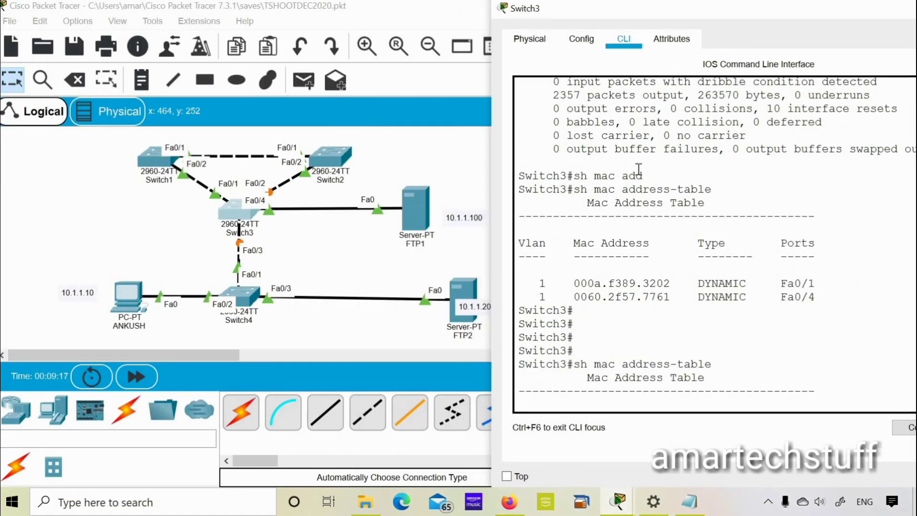
{"action": "scroll", "coordinate": [638, 169], "scroll_direction": "down", "scroll_amount": 5}
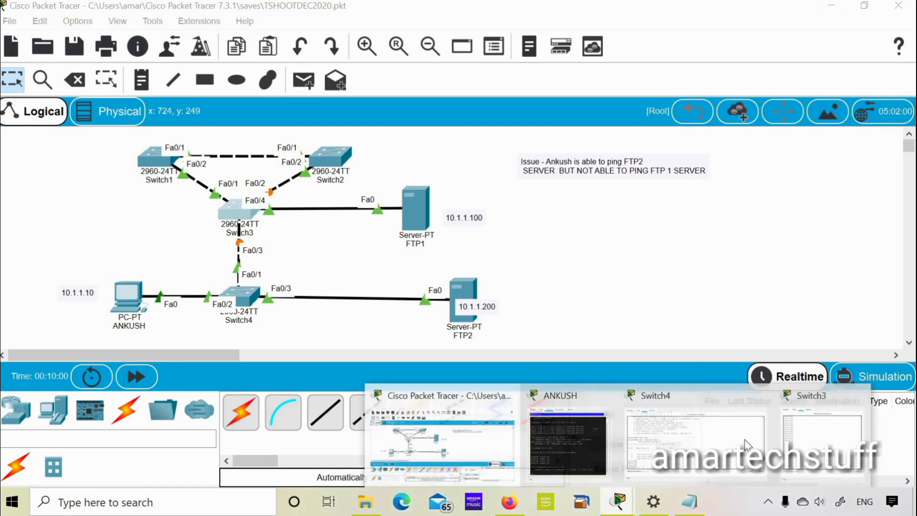
{"action": "left_click", "coordinate": [821, 435]}
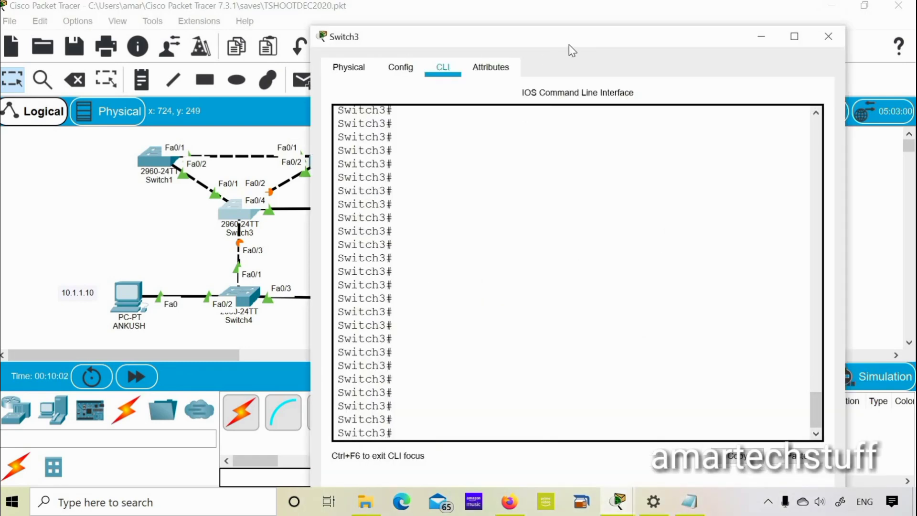
{"action": "left_click_drag", "start_coordinate": [569, 44], "coordinate": [624, 16]}
{"action": "type", "text": "sh sp"}
{"action": "key", "text": "Tab"}
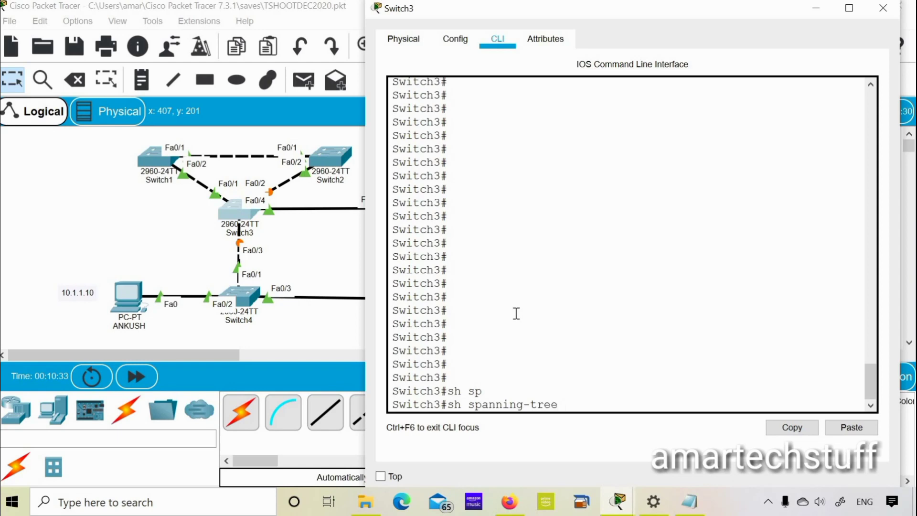
{"action": "type", "text": "?"}
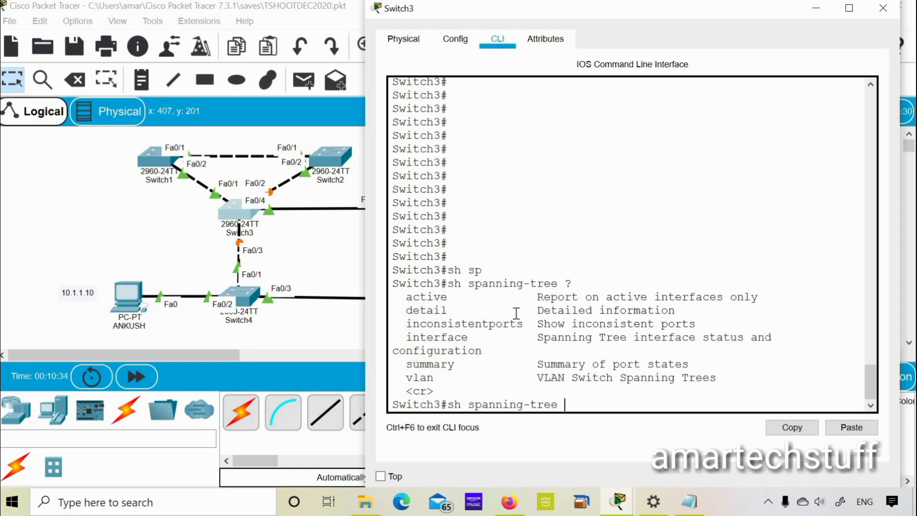
{"action": "type", "text": "ac"}
{"action": "key", "text": "BackSpace"}
{"action": "key", "text": "BackSpace"}
{"action": "type", "text": "ins"}
{"action": "key", "text": "Tab"}
{"action": "key", "text": "BackSpace"}
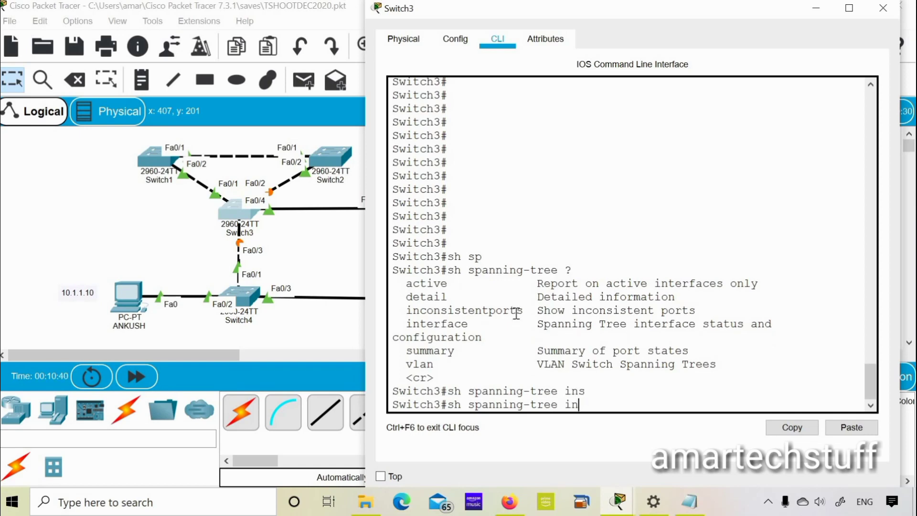
{"action": "type", "text": "c"}
{"action": "key", "text": "Tab"}
{"action": "key", "text": "Return"}
{"action": "key", "text": "Return"}
{"action": "key", "text": "Return"}
{"action": "key", "text": "Return"}
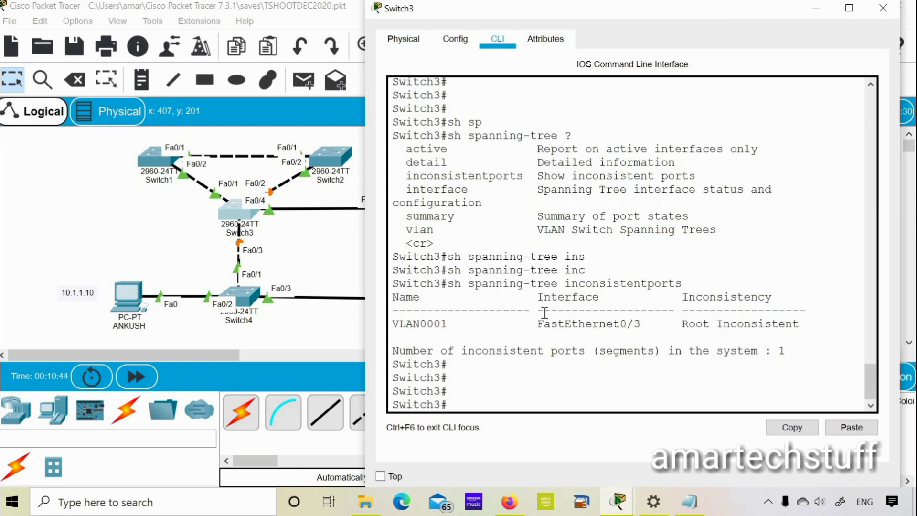
{"action": "left_click_drag", "start_coordinate": [530, 324], "coordinate": [796, 324]}
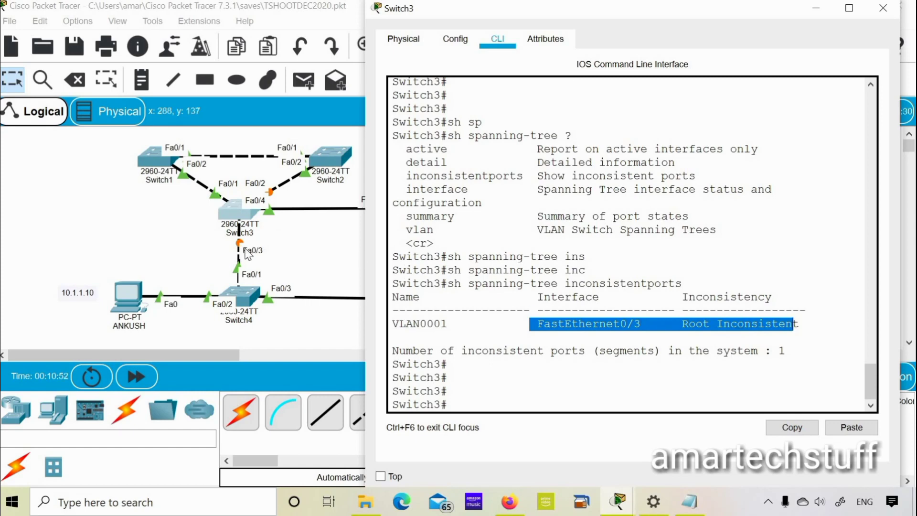
{"action": "left_click", "coordinate": [672, 285]}
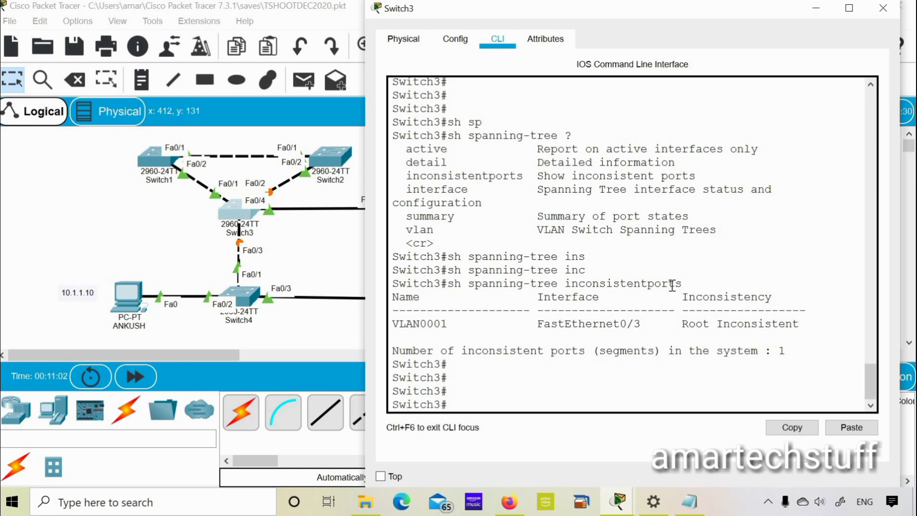
Run 'sh int fa0/3' on Switch3 and compare it with the Fa0/3 Root Inconsistent entry
{"action": "type", "text": "sh it nt fa0/3"}
{"action": "key", "text": "Return"}
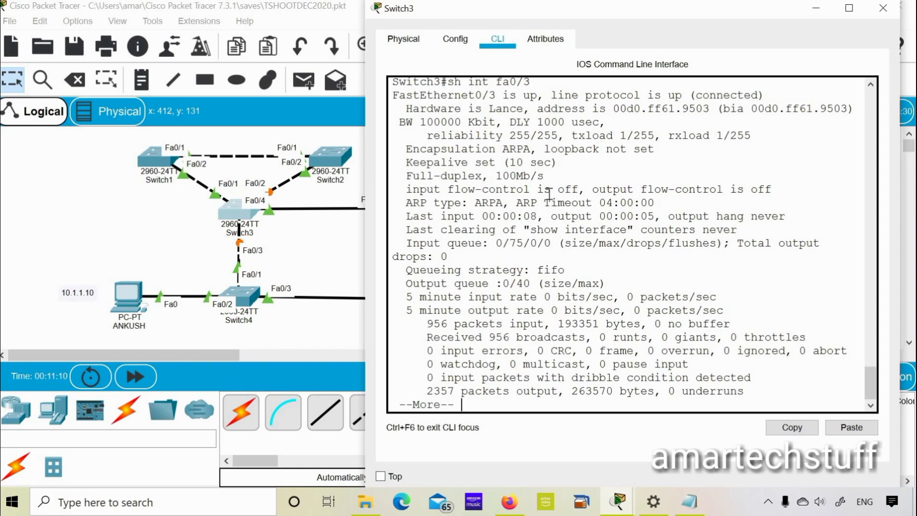
{"action": "scroll", "coordinate": [549, 193], "scroll_direction": "up", "scroll_amount": 3}
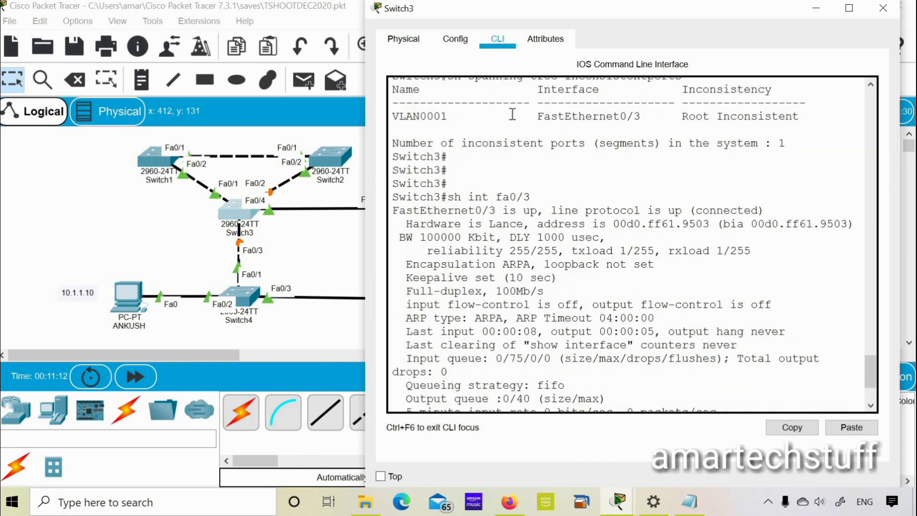
{"action": "left_click_drag", "start_coordinate": [512, 115], "coordinate": [800, 116]}
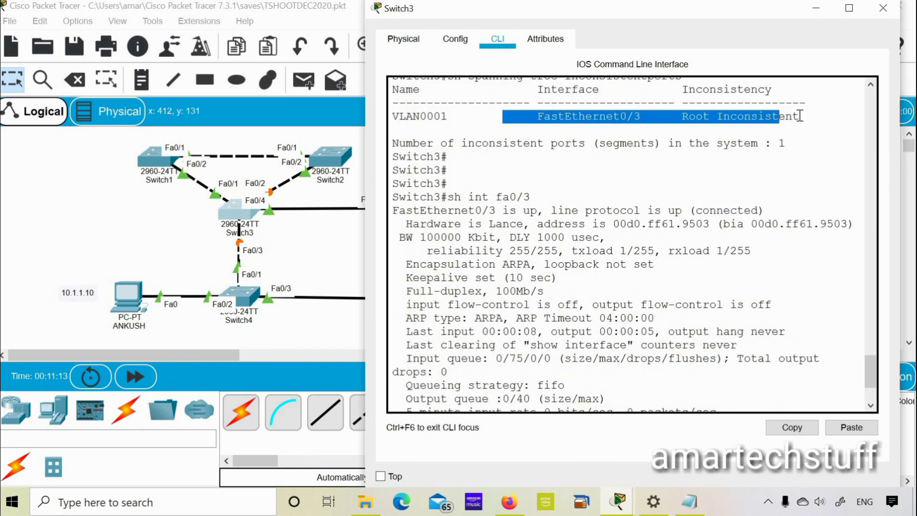
{"action": "left_click", "coordinate": [666, 187]}
Highlight the inconsistent-ports command and its Root Inconsistent status, then scroll back down
{"action": "scroll", "coordinate": [666, 188], "scroll_direction": "up", "scroll_amount": 3}
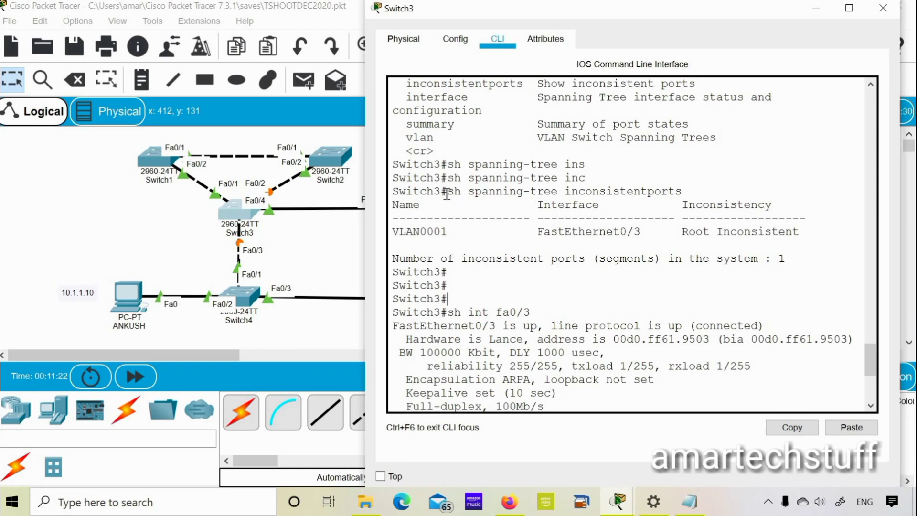
{"action": "left_click_drag", "start_coordinate": [447, 191], "coordinate": [695, 189]}
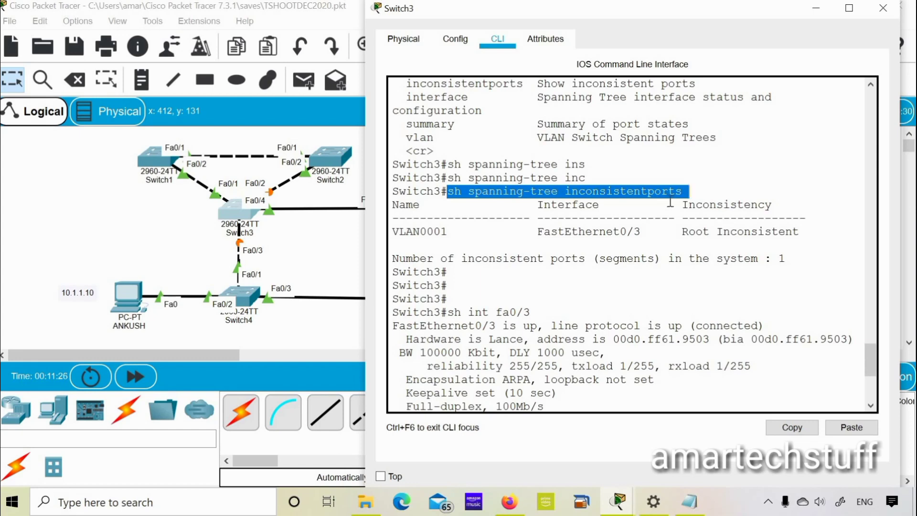
{"action": "left_click_drag", "start_coordinate": [674, 232], "coordinate": [808, 232]}
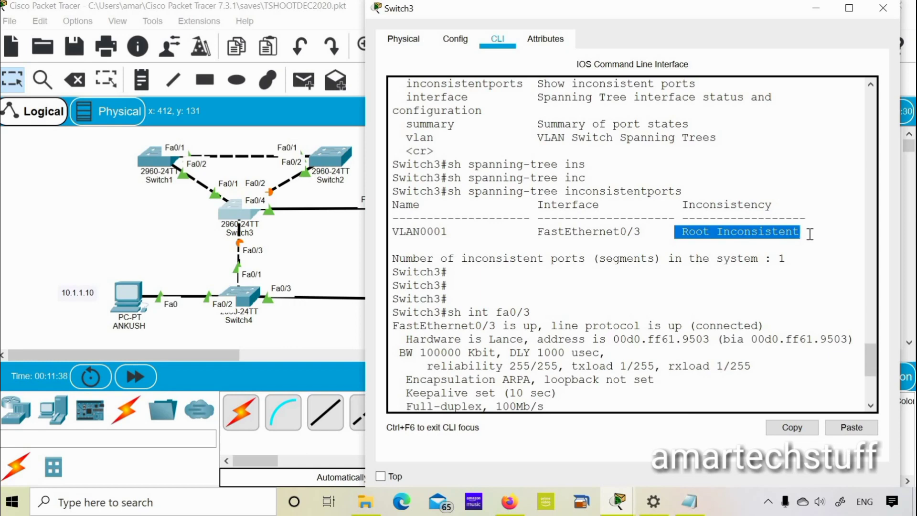
{"action": "double_click", "coordinate": [700, 232]}
{"action": "left_click", "coordinate": [542, 273]}
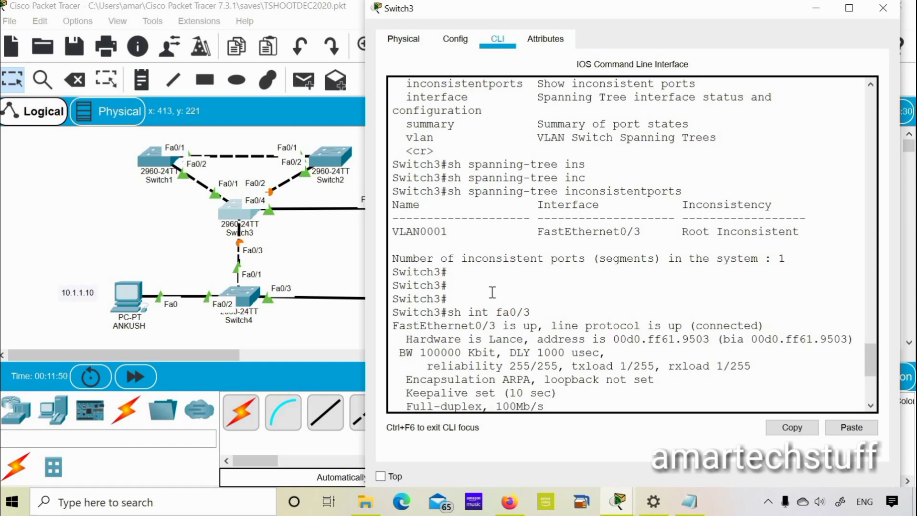
{"action": "scroll", "coordinate": [492, 292], "scroll_direction": "down", "scroll_amount": 7}
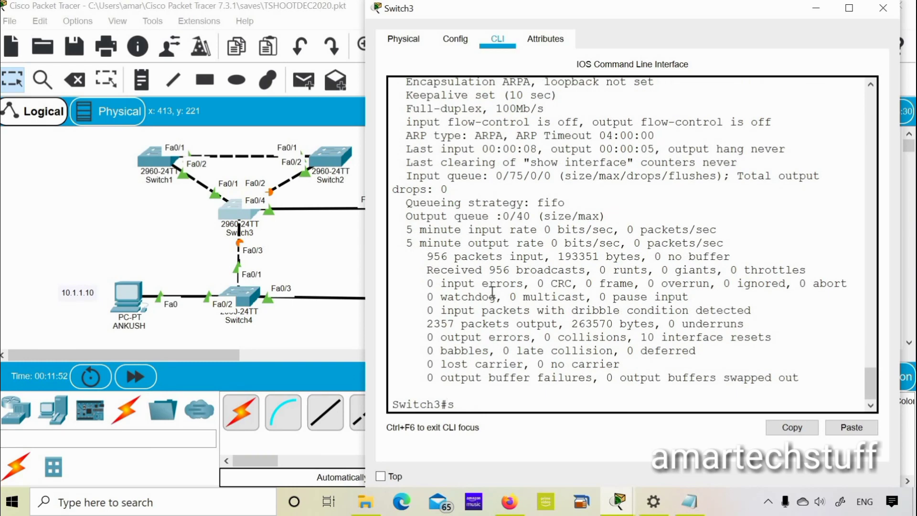
Run 'show spanning-tree' on Switch3 and highlight the Root ID priority, cost and port Fa0/1
{"action": "type", "text": "spann"}
{"action": "key", "text": "Tab"}
{"action": "key", "text": "Return"}
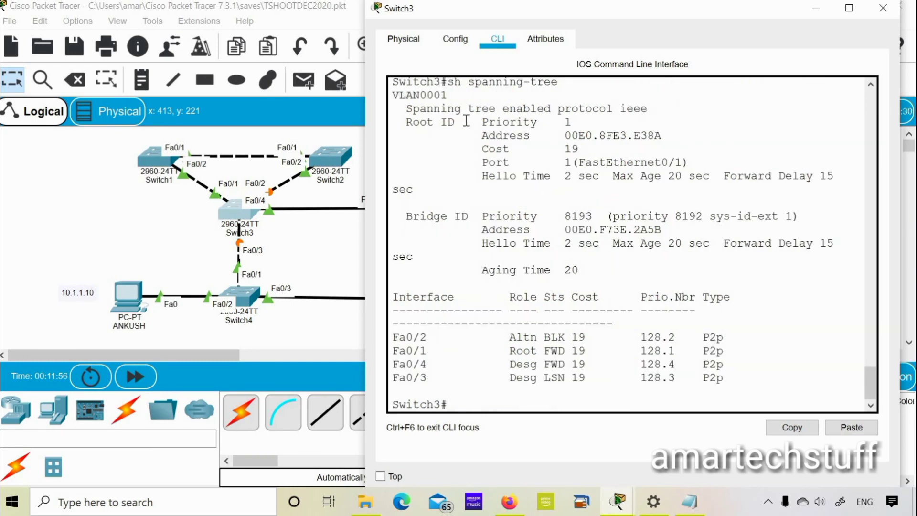
{"action": "left_click_drag", "start_coordinate": [444, 125], "coordinate": [689, 162]}
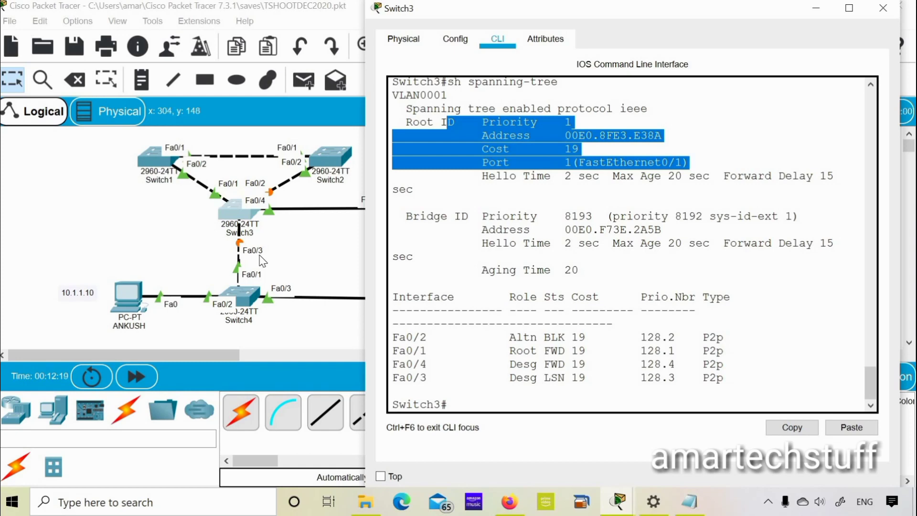
{"action": "left_click", "coordinate": [514, 264]}
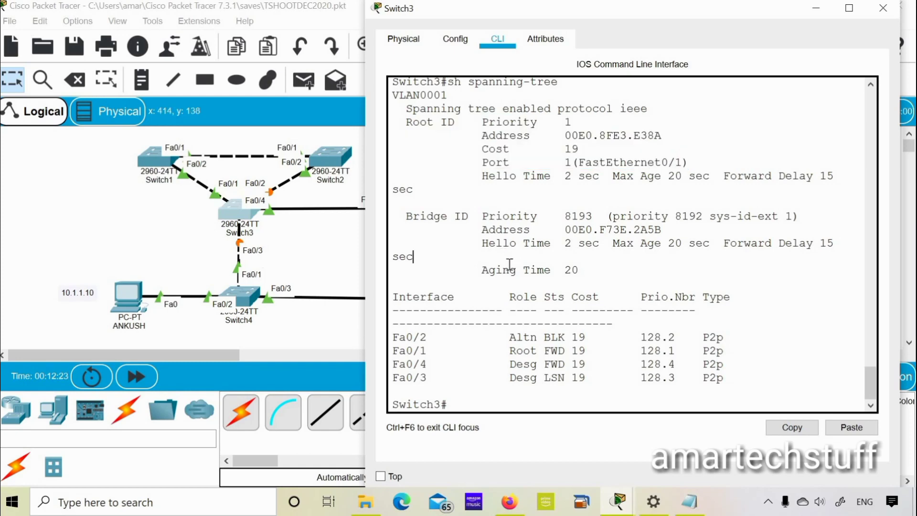
Page Switch3's 'sh run' output to Fa0/3 and highlight its 'spanning-tree guard root' line
{"action": "type", "text": "sh run"}
{"action": "key", "text": "Return"}
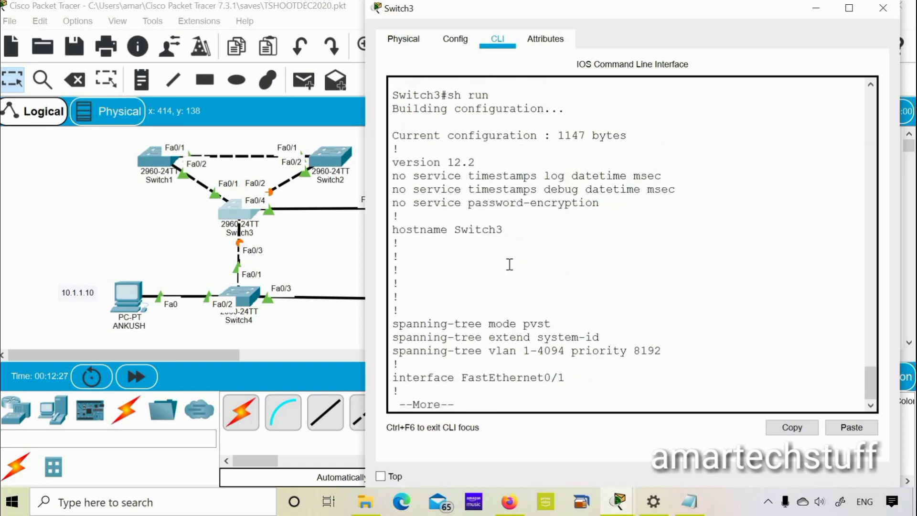
{"action": "key", "text": "Return"}
{"action": "key", "text": "Return"}
{"action": "key", "text": "Return"}
{"action": "key", "text": "Return"}
{"action": "key", "text": "Return"}
{"action": "key", "text": "Return"}
{"action": "key", "text": "Return"}
{"action": "key", "text": "Return"}
{"action": "key", "text": "Return"}
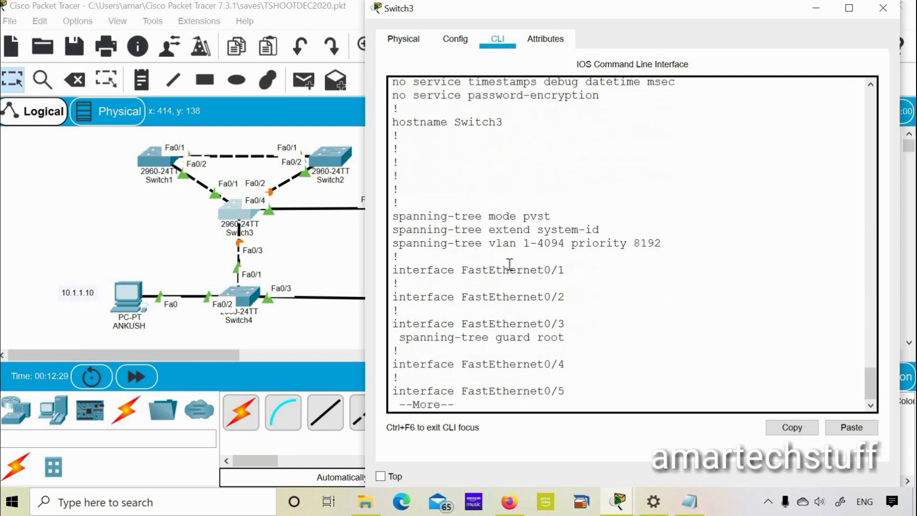
{"action": "key", "text": "Return"}
{"action": "key", "text": "Return"}
{"action": "key", "text": "Return"}
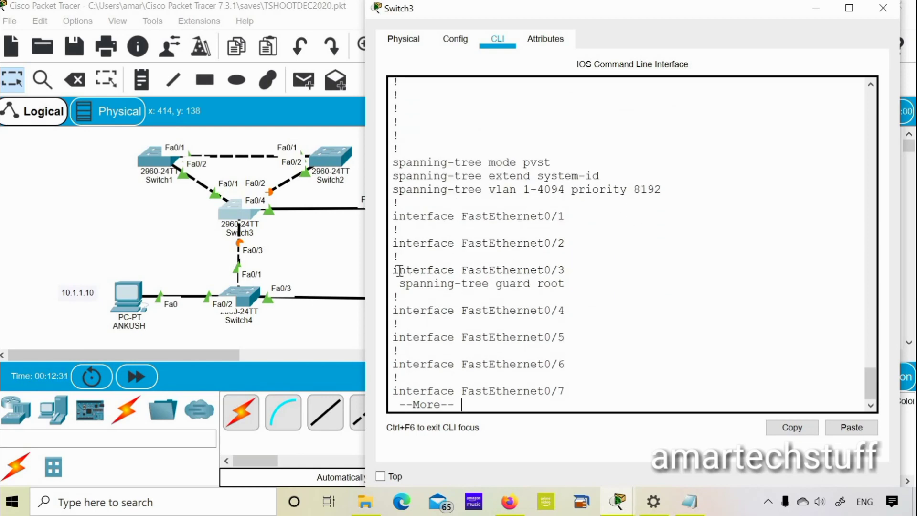
{"action": "left_click_drag", "start_coordinate": [399, 269], "coordinate": [564, 287]}
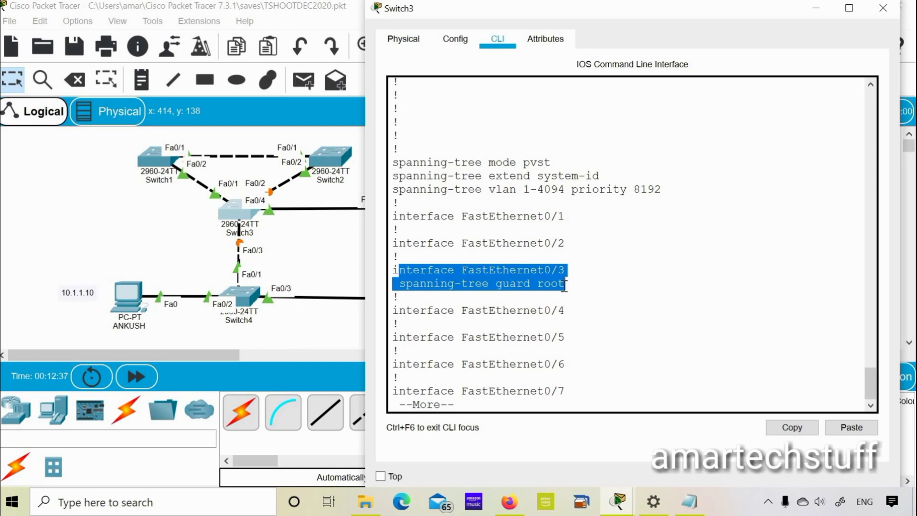
{"action": "left_click_drag", "start_coordinate": [565, 285], "coordinate": [403, 282]}
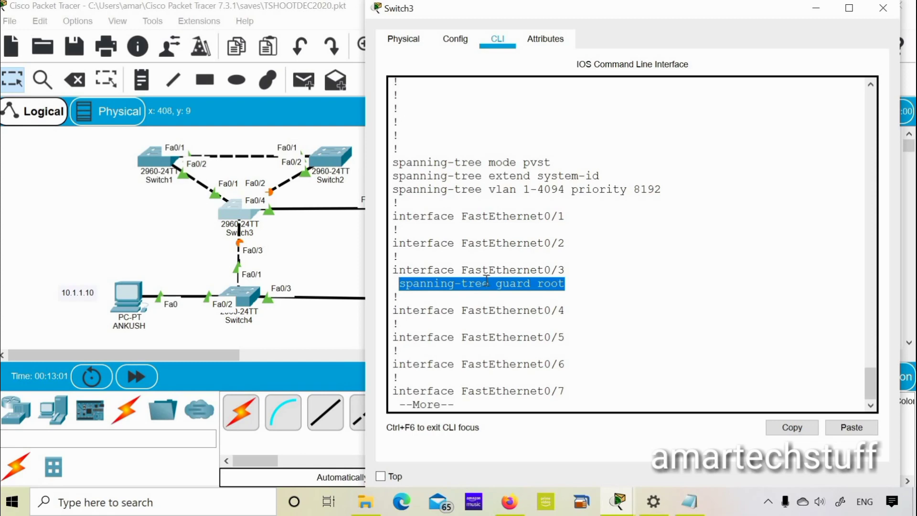
{"action": "left_click", "coordinate": [516, 283]}
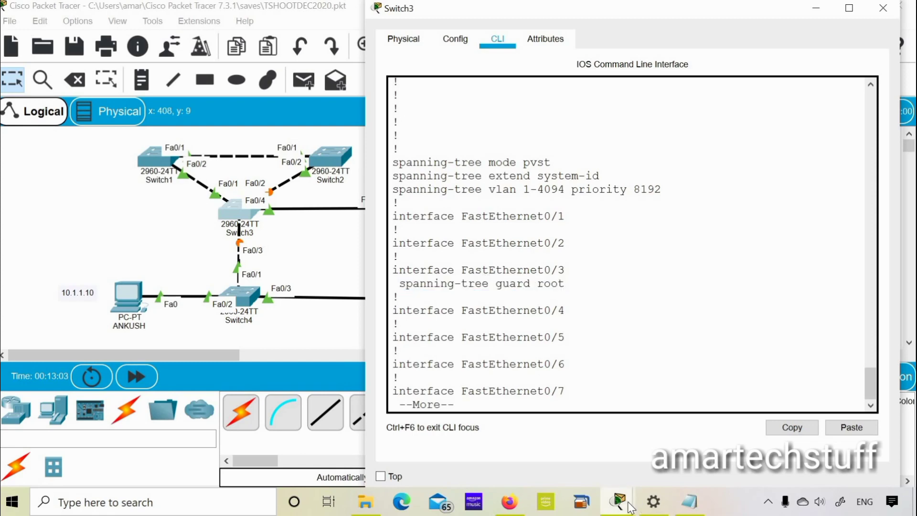
Run 'sh span' on Switch4 and highlight the 'This bridge is the root' line
{"action": "mouse_move", "coordinate": [628, 507]}
{"action": "left_click", "coordinate": [679, 451]}
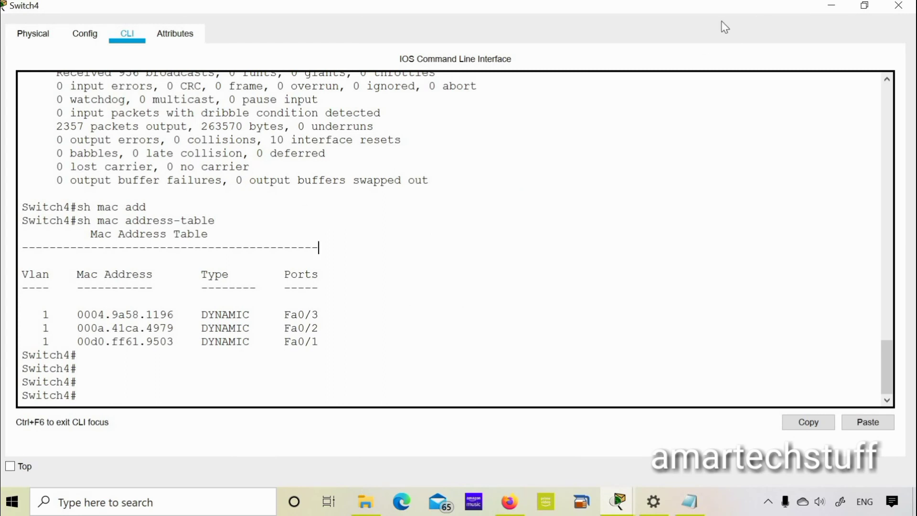
{"action": "type", "text": "sh span"}
{"action": "key", "text": "Return"}
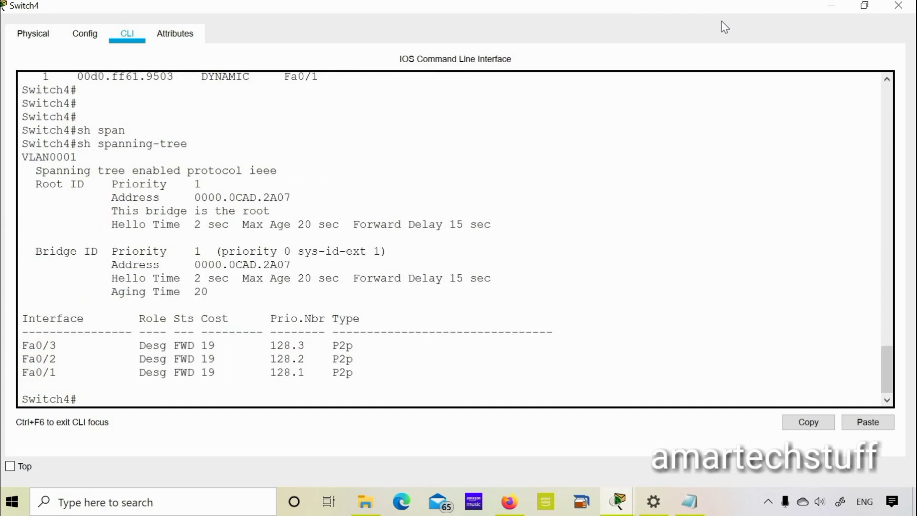
{"action": "left_click_drag", "start_coordinate": [113, 211], "coordinate": [272, 211]}
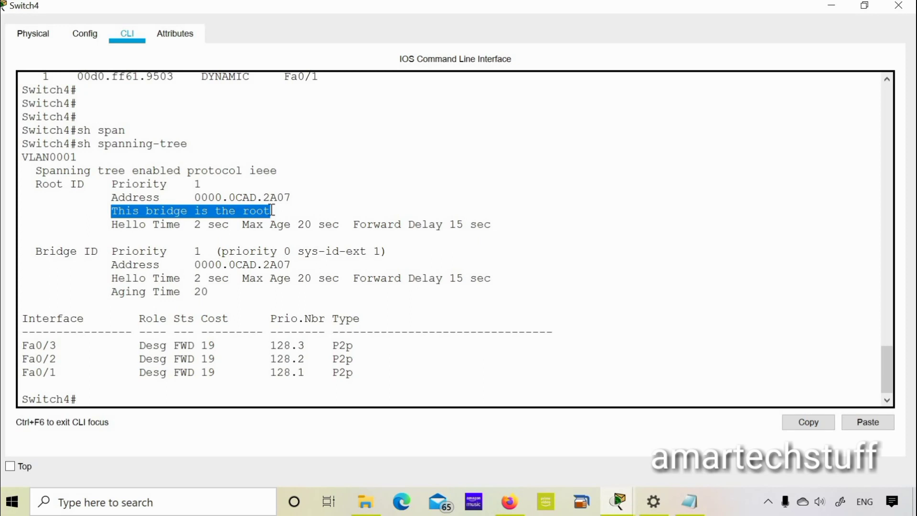
List Switch4's running configuration with sh run and scroll back to the spanning-tree lines
{"action": "left_click", "coordinate": [150, 405]}
{"action": "type", "text": "sh run"}
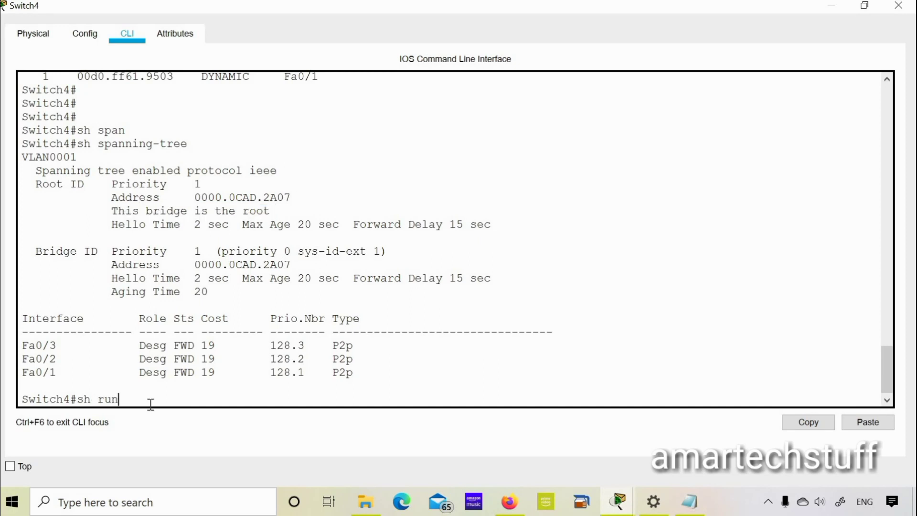
{"action": "key", "text": "Return"}
{"action": "key", "text": "space"}
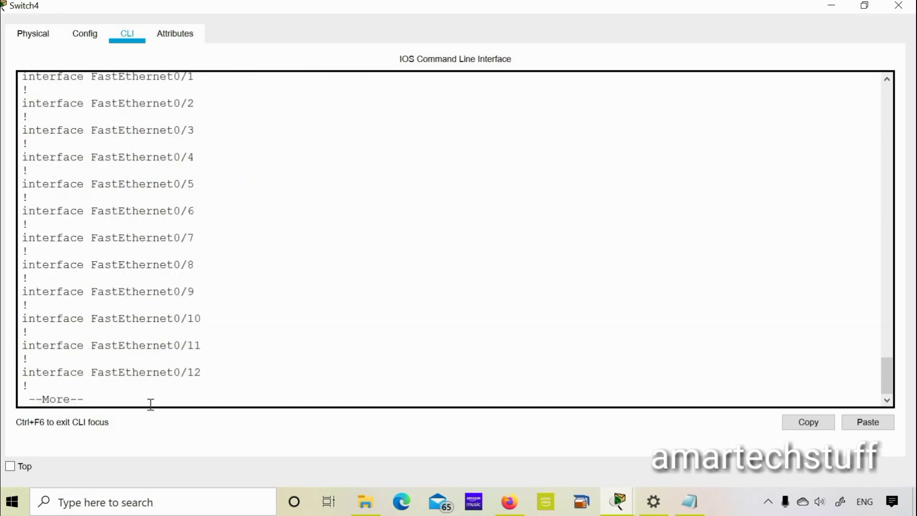
{"action": "scroll", "coordinate": [154, 333], "scroll_direction": "up", "scroll_amount": 12}
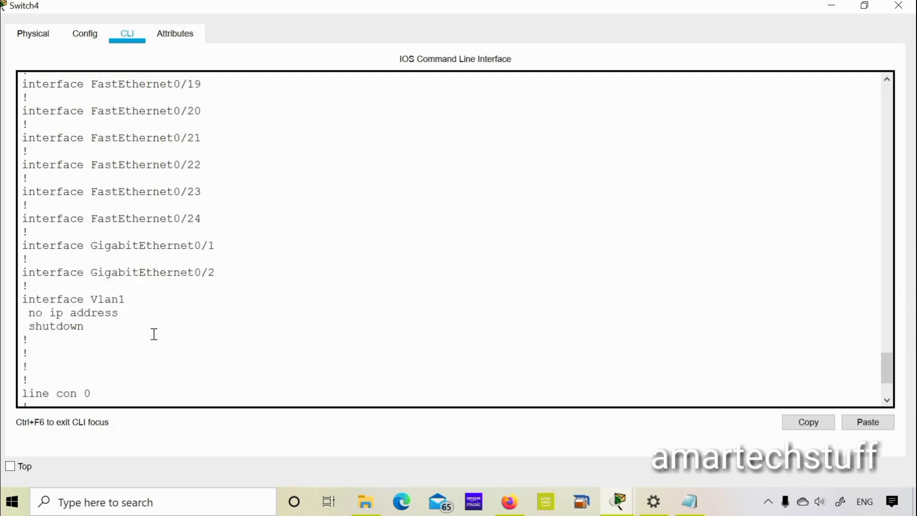
{"action": "scroll", "coordinate": [154, 334], "scroll_direction": "up", "scroll_amount": 4}
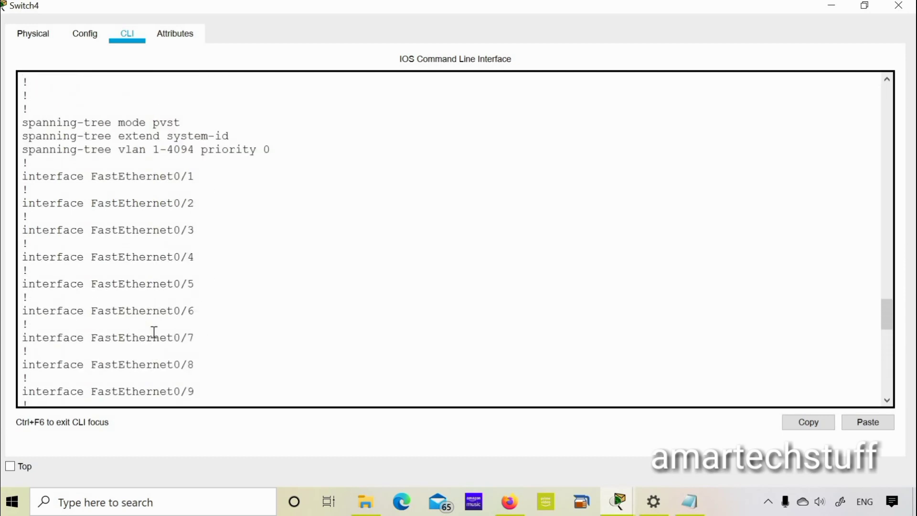
Copy the 'spanning-tree vlan 1-4094 priority 0' line from Switch4's configuration
{"action": "left_click_drag", "start_coordinate": [25, 151], "coordinate": [278, 146]}
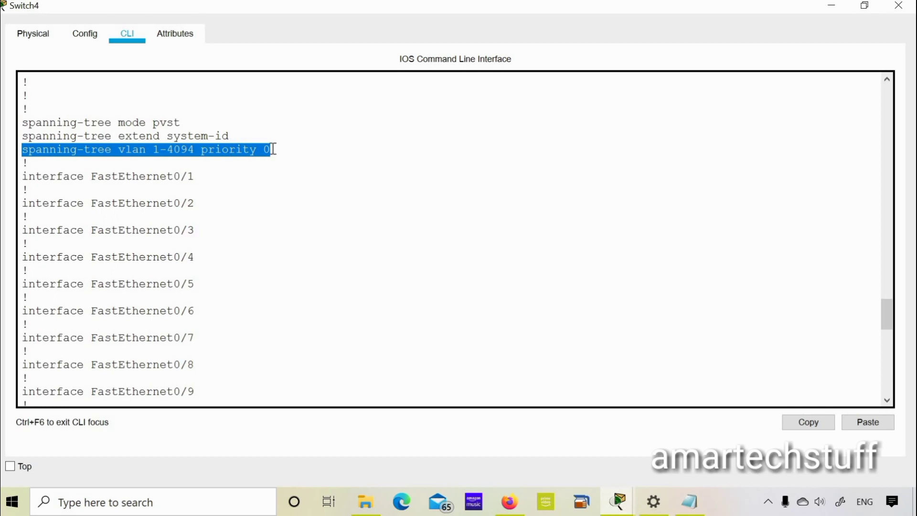
{"action": "left_click", "coordinate": [270, 148]}
{"action": "left_click", "coordinate": [261, 150], "text": "shift"}
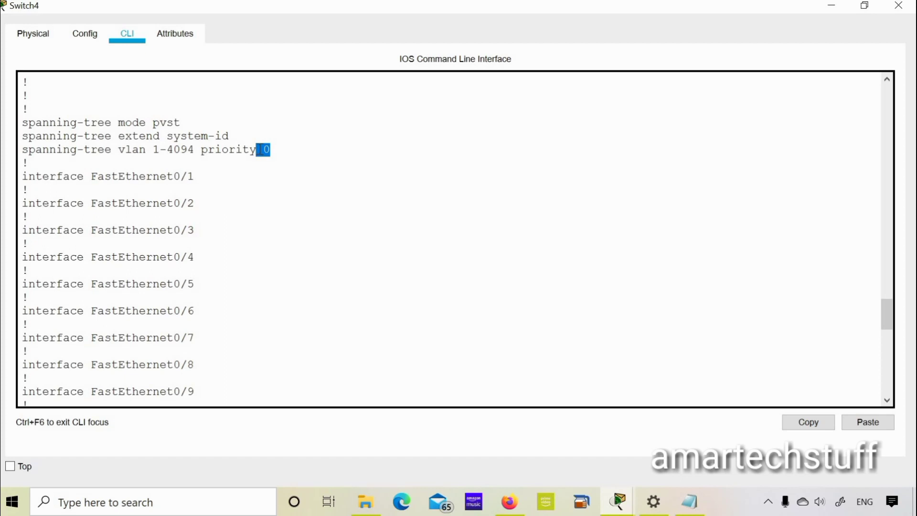
{"action": "left_click", "coordinate": [244, 149]}
{"action": "left_click_drag", "start_coordinate": [22, 150], "coordinate": [270, 149]}
{"action": "key", "text": "ctrl+c"}
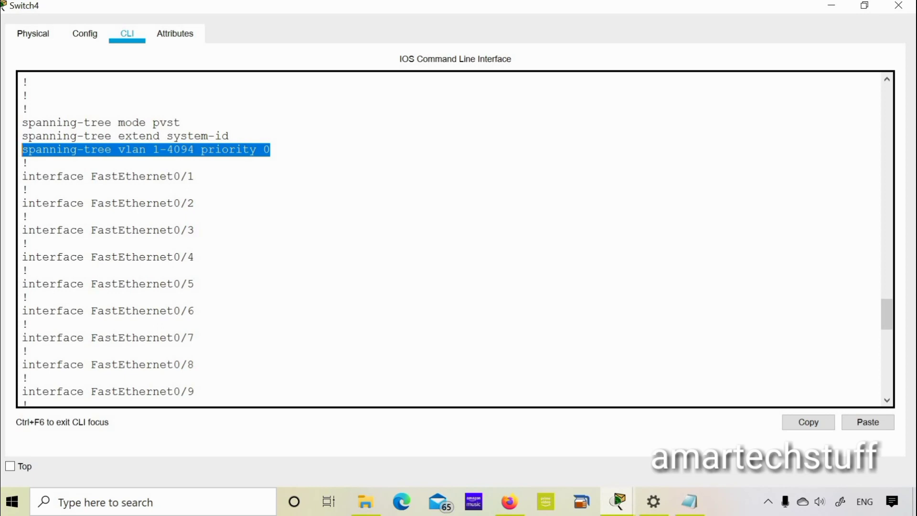
{"action": "right_click", "coordinate": [108, 156]}
{"action": "left_click", "coordinate": [137, 162]}
Display the rest of Switch4's running configuration past the --More-- prompt
{"action": "left_click", "coordinate": [258, 182]}
{"action": "scroll", "coordinate": [249, 182], "scroll_direction": "down", "scroll_amount": 17}
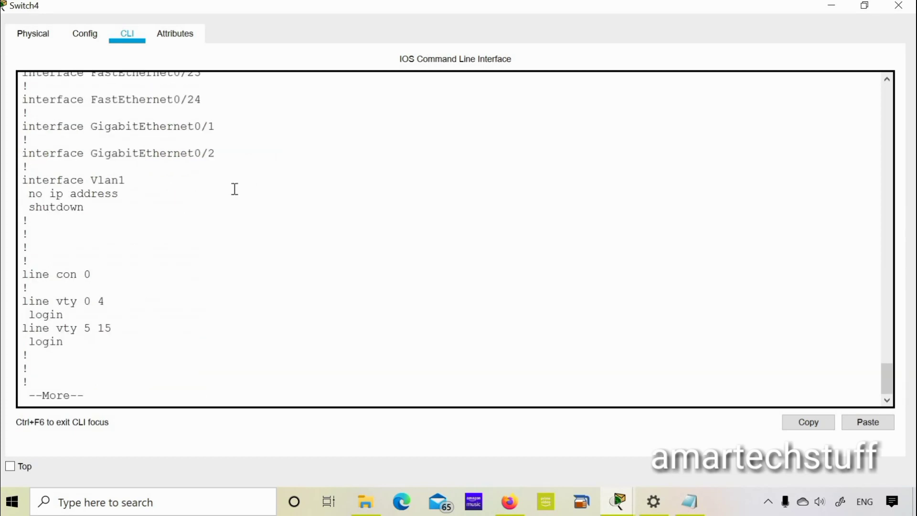
{"action": "key", "text": "space"}
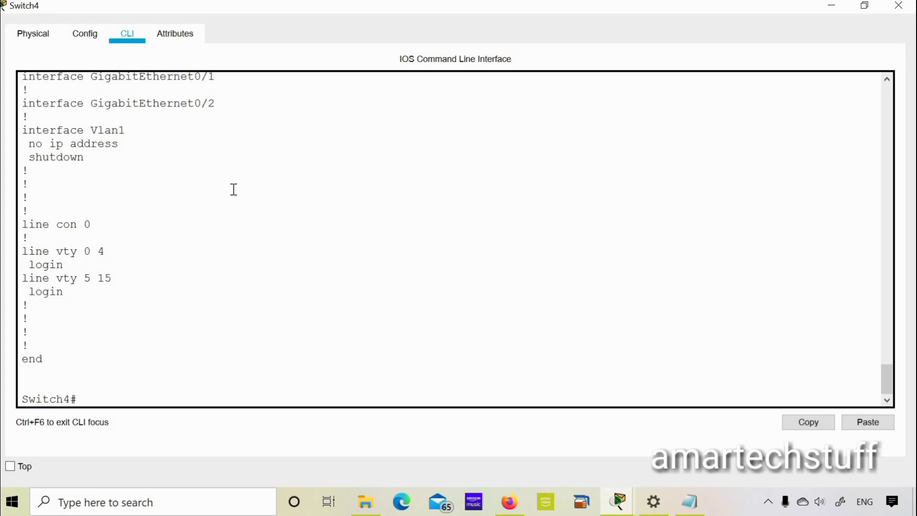
In global configuration, run 'no spanning-tree vlan 1-4094 priority 0' on Switch4
{"action": "type", "text": "config"}
{"action": "key", "text": "Return"}
{"action": "key", "text": "Return"}
{"action": "key", "text": "Return"}
{"action": "key", "text": "Return"}
{"action": "key", "text": "Return"}
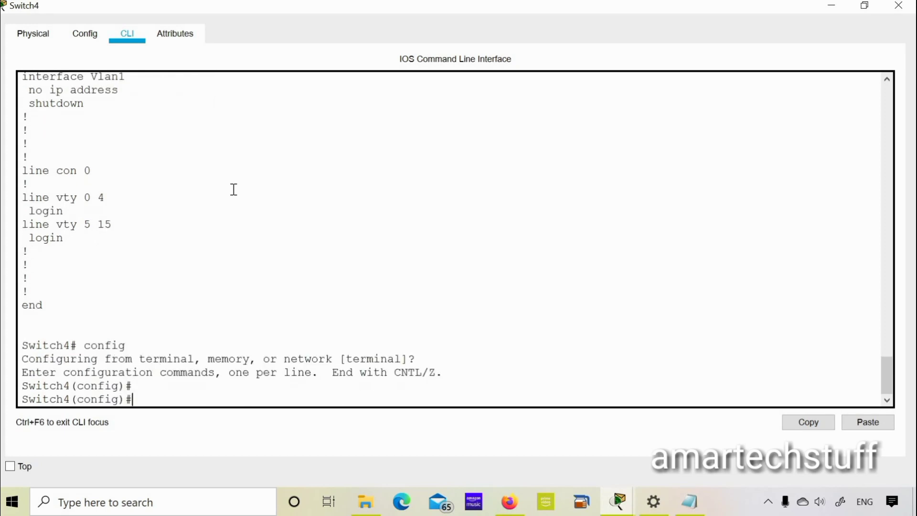
{"action": "type", "text": "no"}
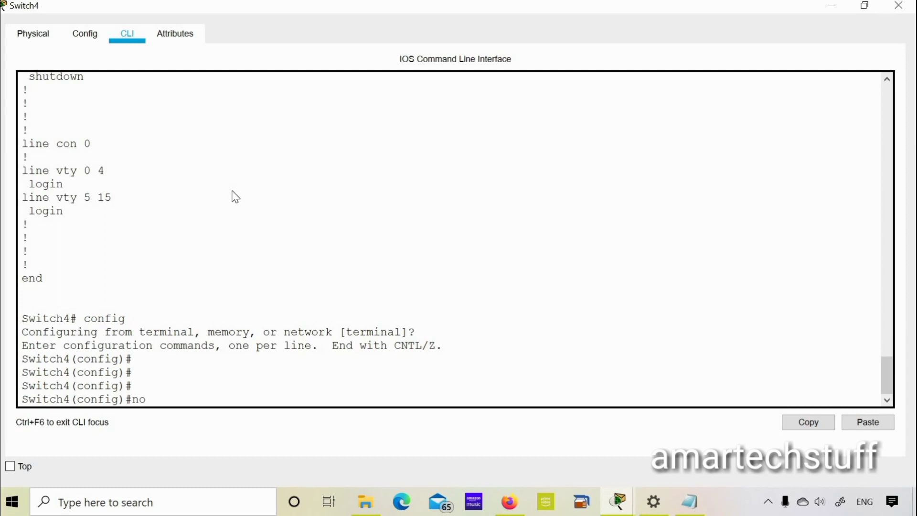
{"action": "right_click", "coordinate": [233, 196]}
{"action": "left_click", "coordinate": [264, 214]}
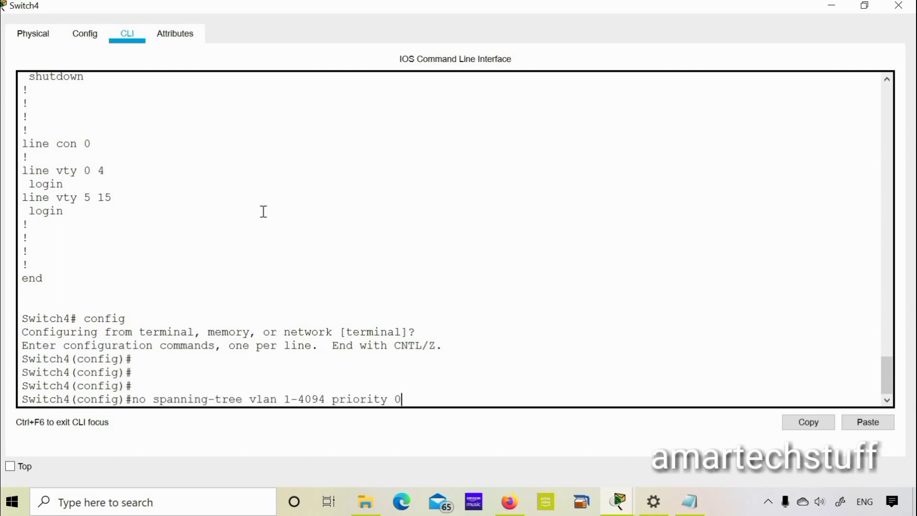
{"action": "key", "text": "Return"}
Return to privileged mode and enter 'show spanning-tree' using Tab completion
{"action": "key", "text": "ctrl+z"}
{"action": "key", "text": "Return"}
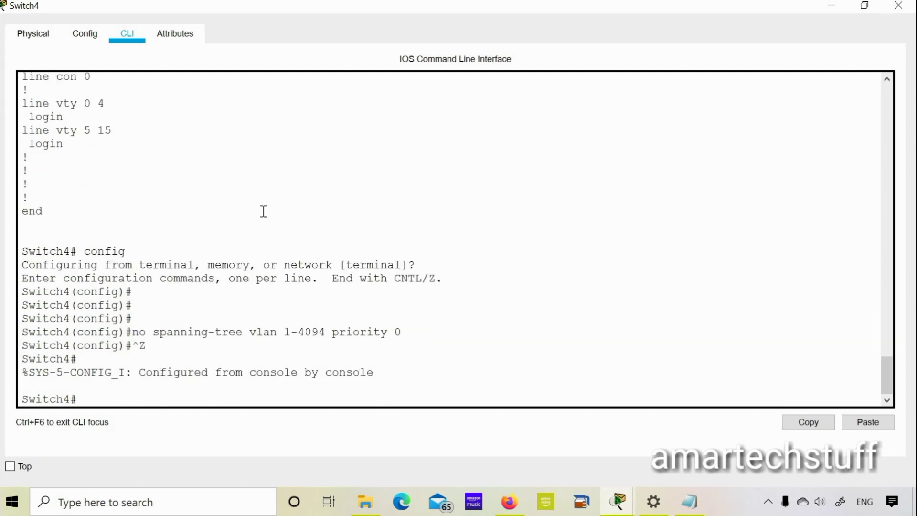
{"action": "key", "text": "Return"}
{"action": "key", "text": "Return"}
{"action": "type", "text": "sh span"}
{"action": "key", "text": "Tab"}
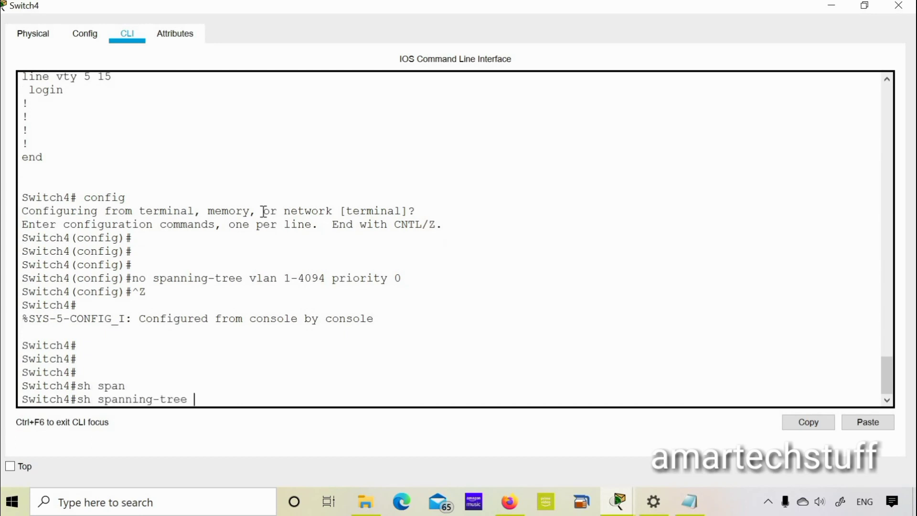
Show Switch4's spanning tree and review Root ID, bridge priority 32769 and root port Fa0/1
{"action": "key", "text": "Return"}
{"action": "key", "text": "Return"}
{"action": "key", "text": "Return"}
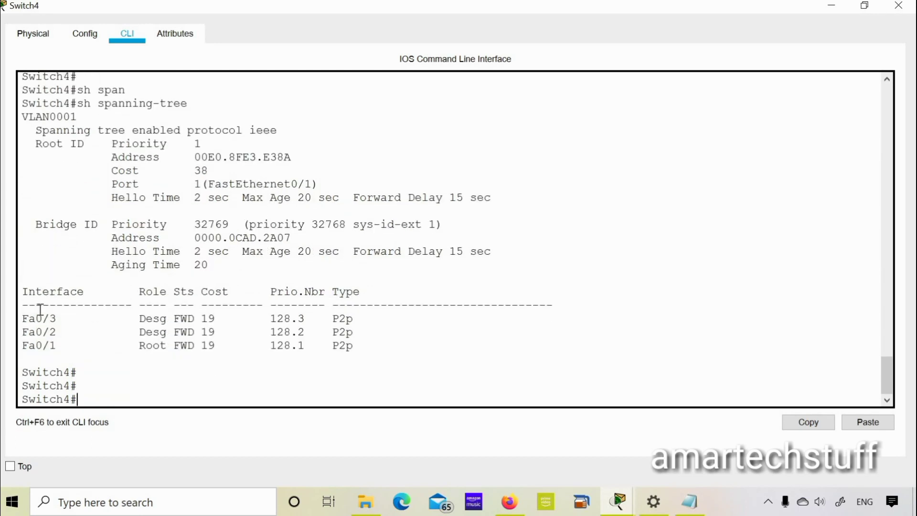
{"action": "left_click_drag", "start_coordinate": [42, 305], "coordinate": [374, 358]}
{"action": "left_click", "coordinate": [374, 358]}
{"action": "left_click_drag", "start_coordinate": [126, 158], "coordinate": [344, 340]}
{"action": "left_click", "coordinate": [340, 345]}
{"action": "left_click_drag", "start_coordinate": [113, 155], "coordinate": [317, 242]}
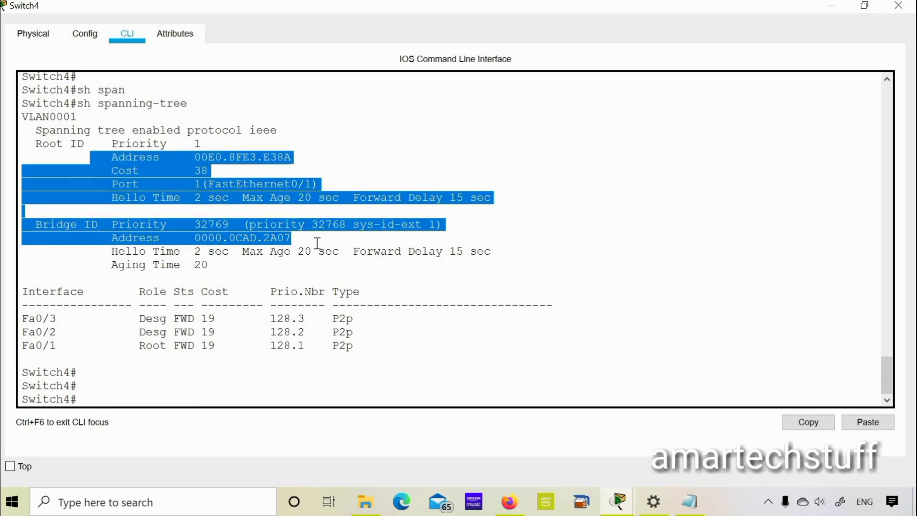
{"action": "left_click", "coordinate": [317, 242]}
{"action": "left_click_drag", "start_coordinate": [216, 184], "coordinate": [311, 186]}
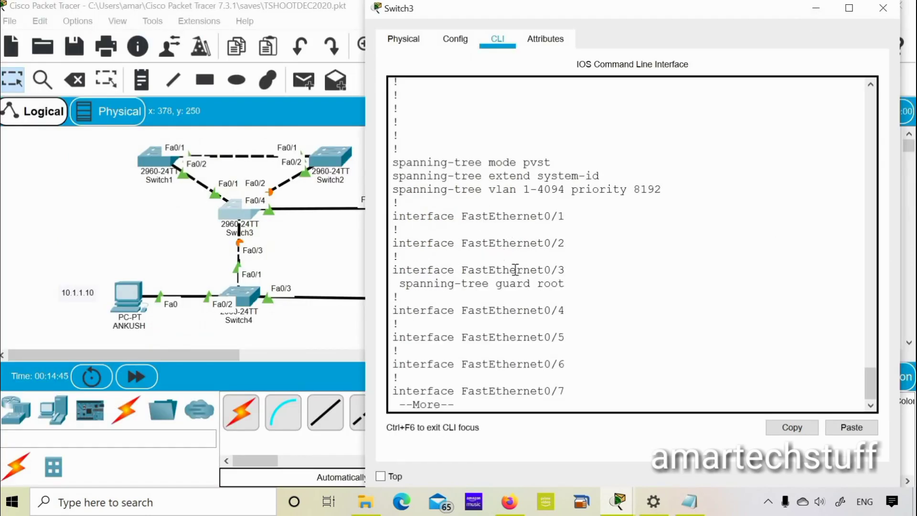
Rerun 'show spanning-tree inconsistentports' on Switch3 to confirm 0 inconsistent ports
{"action": "key", "text": "space"}
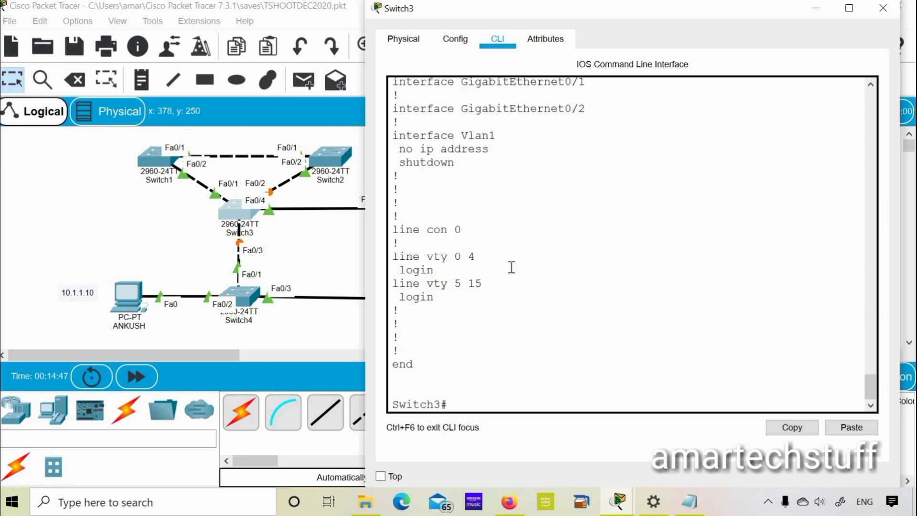
{"action": "type", "text": "sh run"}
{"action": "key", "text": "Up"}
{"action": "key", "text": "Up"}
{"action": "key", "text": "Up"}
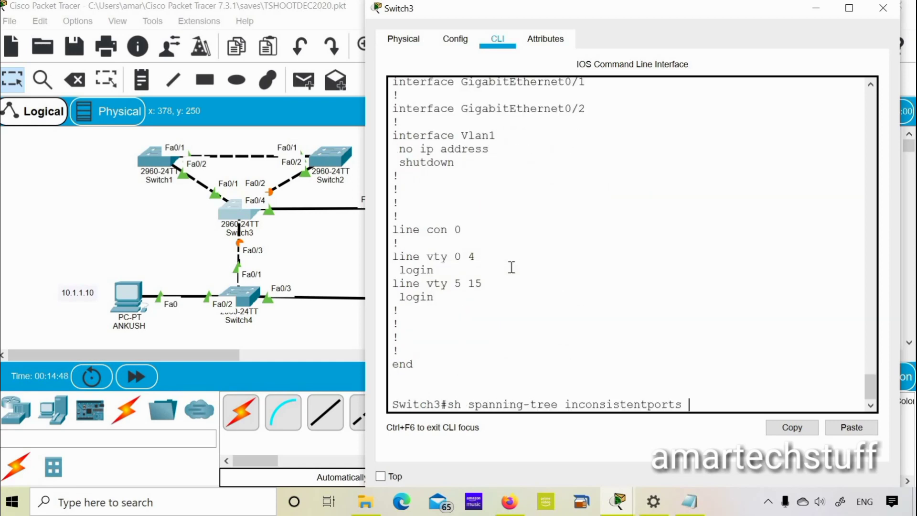
{"action": "key", "text": "Return"}
{"action": "key", "text": "Return"}
{"action": "key", "text": "Return"}
{"action": "key", "text": "Return"}
{"action": "key", "text": "Return"}
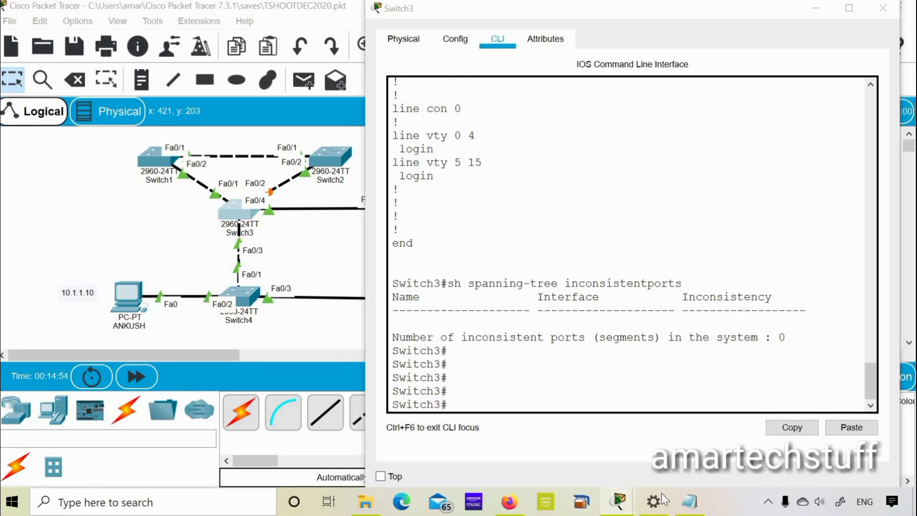
Rerun 'ping 10.1.1.100' from PC ANKUSH's Command Prompt to reach FTP1
{"action": "left_click", "coordinate": [617, 501]}
{"action": "left_click", "coordinate": [568, 440]}
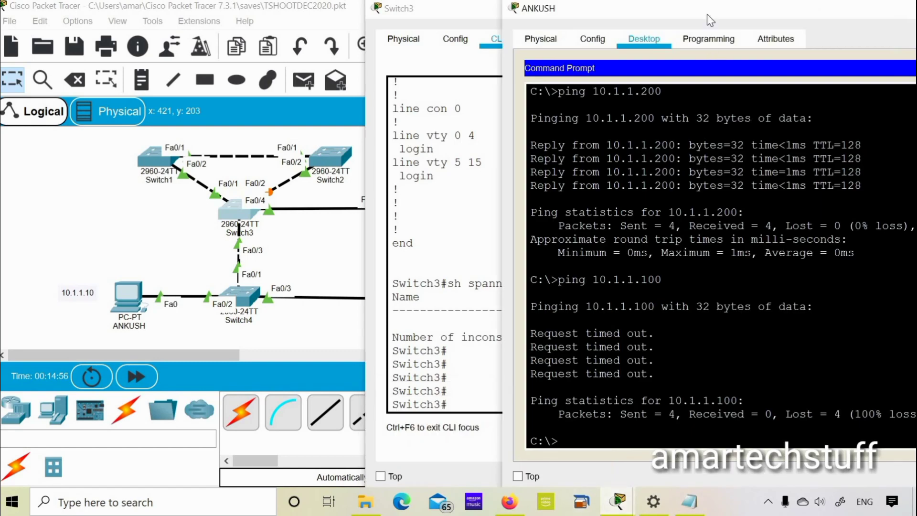
{"action": "left_click_drag", "start_coordinate": [707, 14], "coordinate": [615, 12]}
{"action": "key", "text": "Up"}
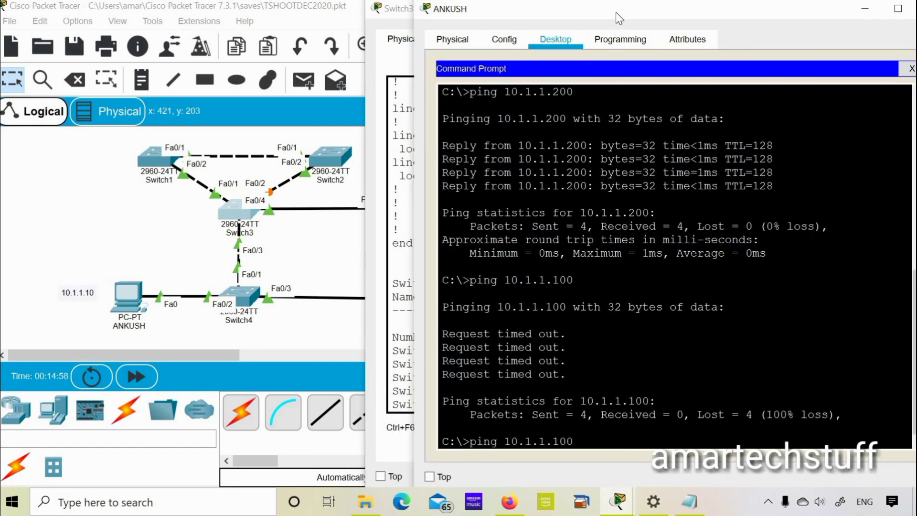
{"action": "key", "text": "Return"}
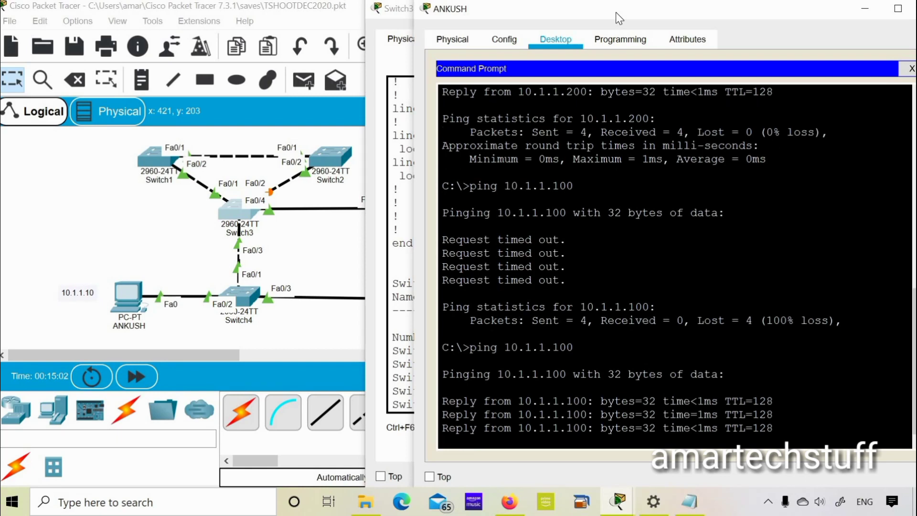
Arrange the ANKUSH and Switch3 windows and compare the successful replies with earlier timeouts
{"action": "left_click_drag", "start_coordinate": [616, 13], "coordinate": [727, 38]}
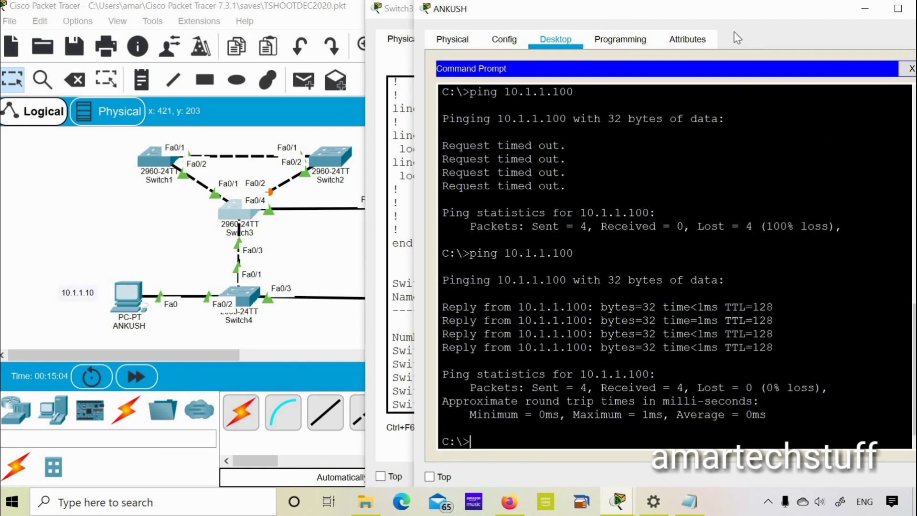
{"action": "left_click_drag", "start_coordinate": [441, 16], "coordinate": [24, 58]}
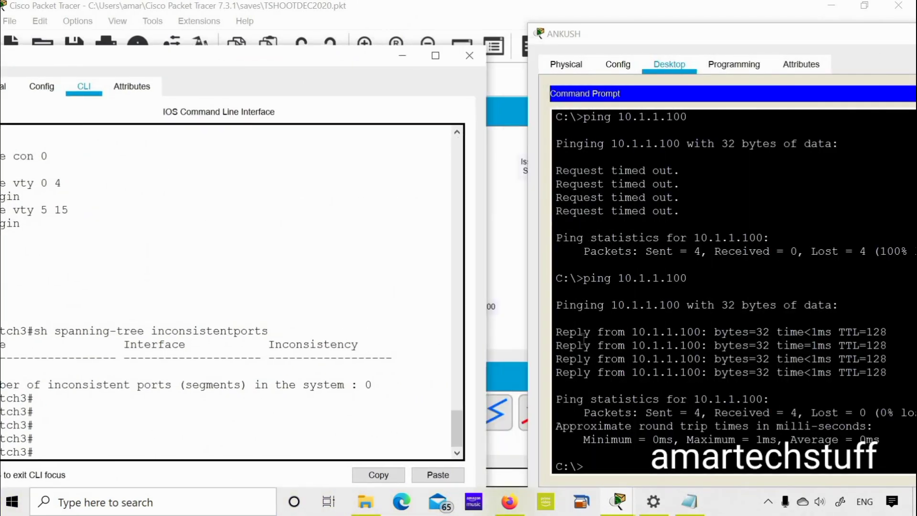
{"action": "left_click_drag", "start_coordinate": [666, 331], "coordinate": [715, 373]}
{"action": "left_click_drag", "start_coordinate": [593, 168], "coordinate": [592, 170]}
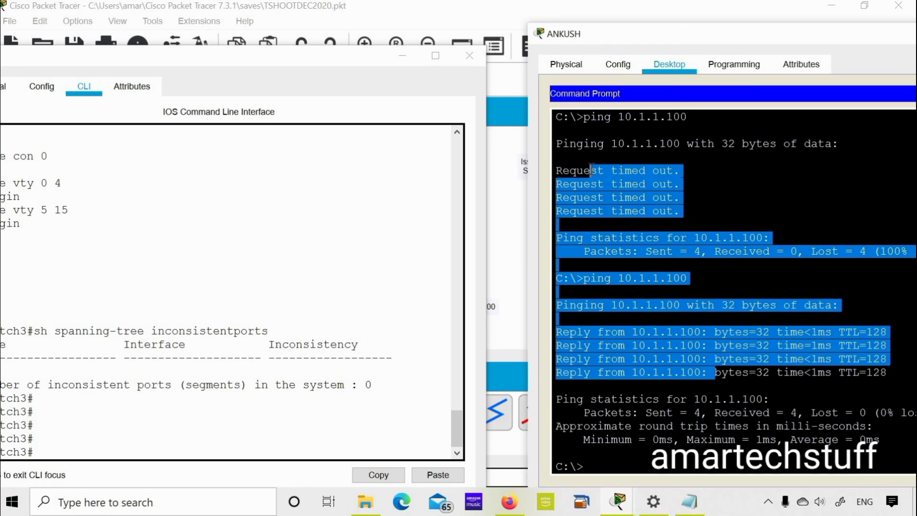
{"action": "left_click", "coordinate": [522, 239]}
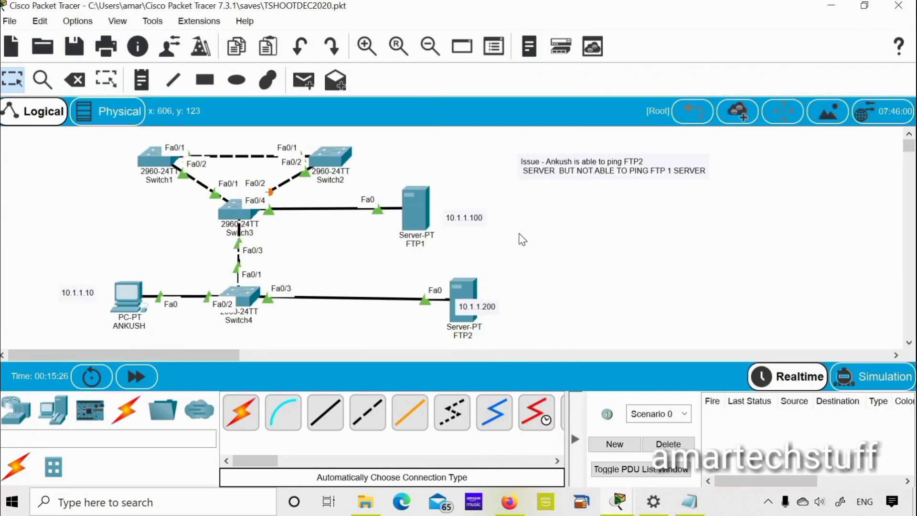